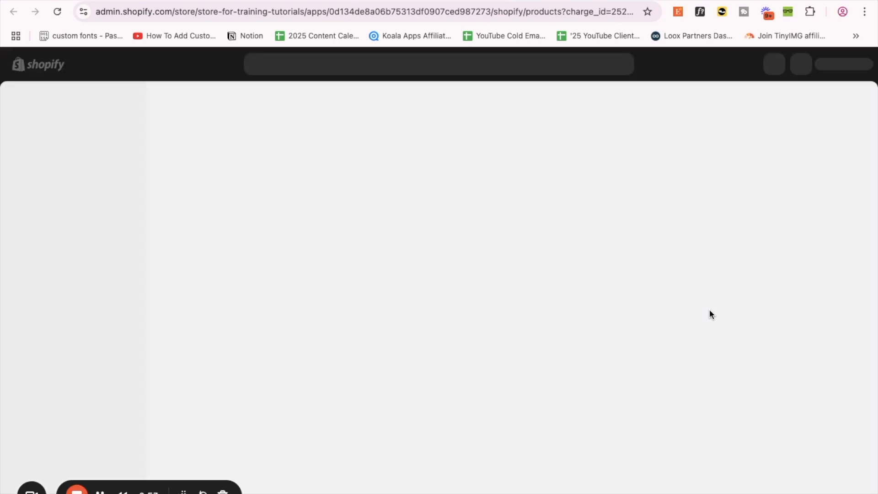
Step: Start creating a pack in Packify based on the Personalized Her Favorite Stickers product
scroll(765, 460, down, 2)
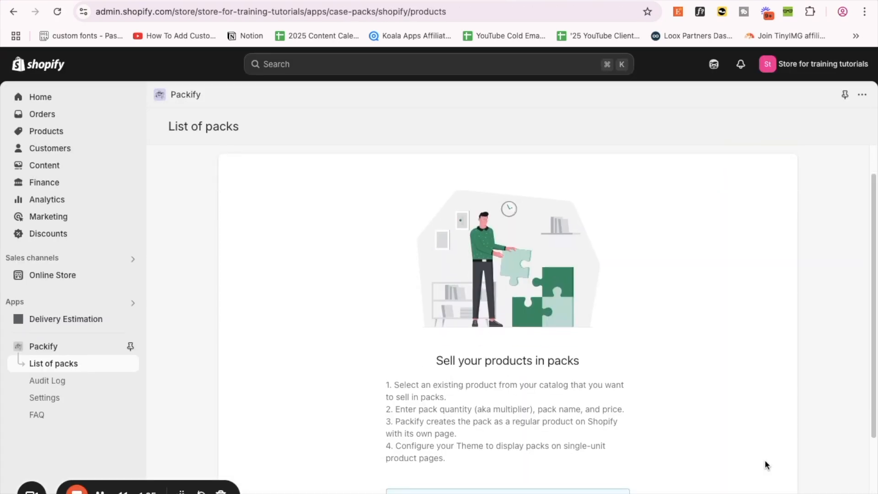
scroll(765, 460, down, 2)
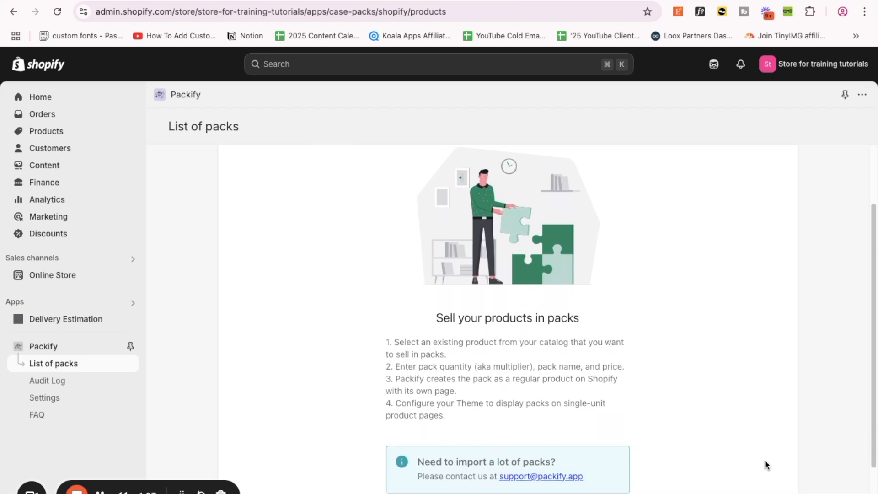
scroll(765, 460, down, 2)
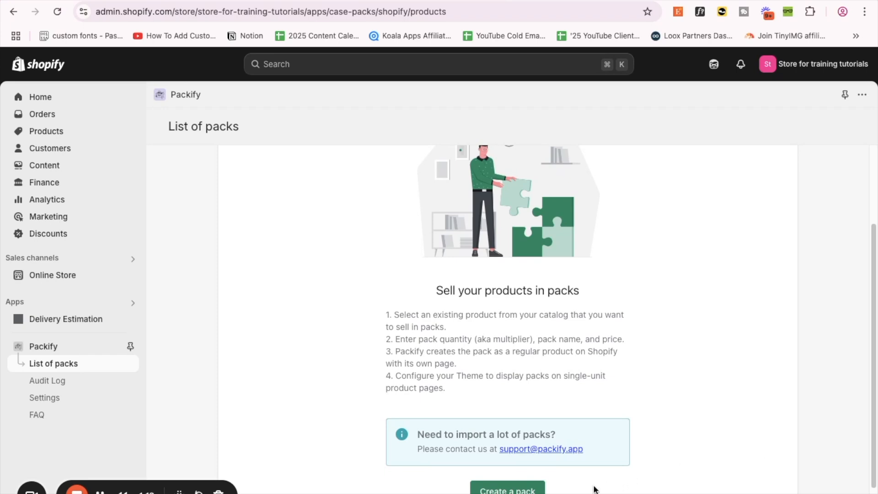
click(508, 490)
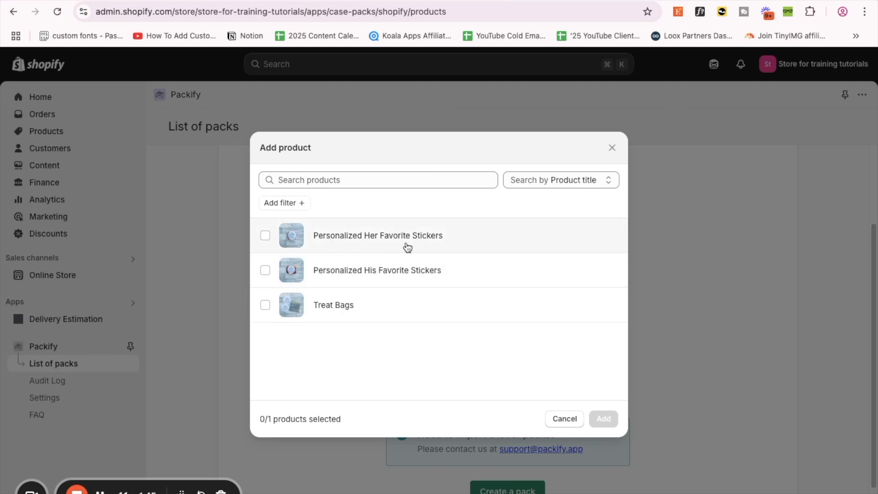
click(265, 236)
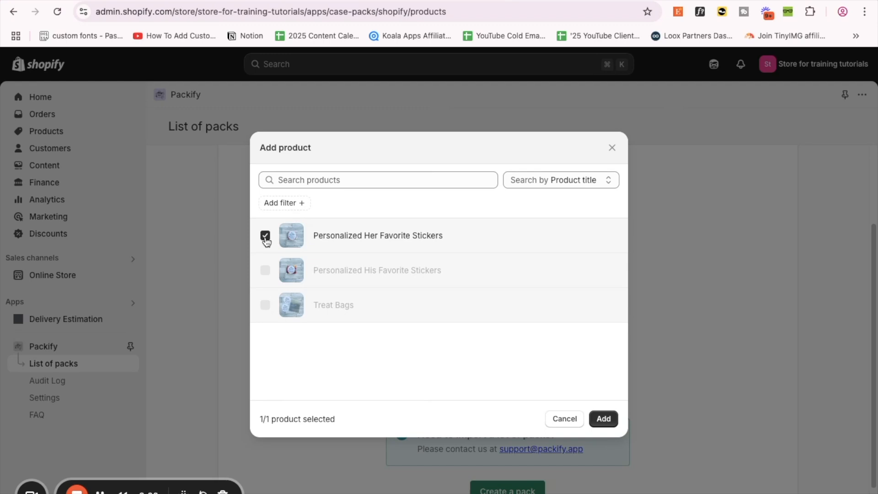
click(598, 418)
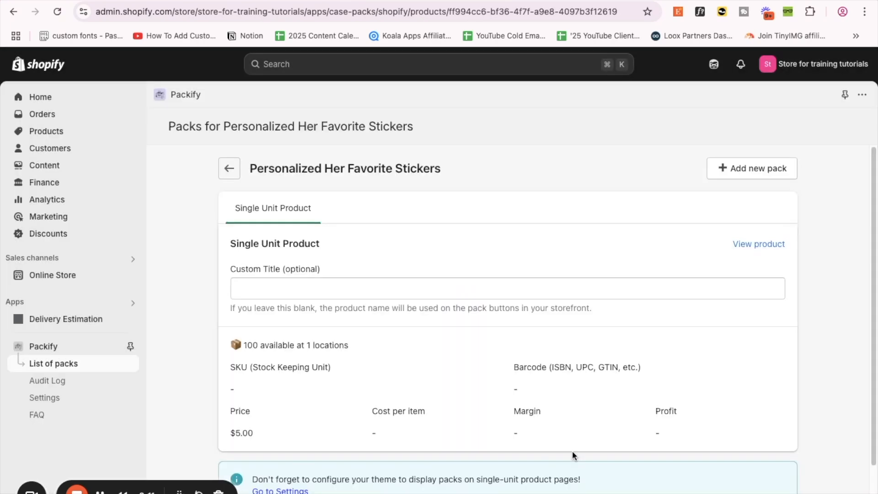
Step: Open the single-unit sticker product's Shopify page and set its cost per item to $0.10
click(753, 245)
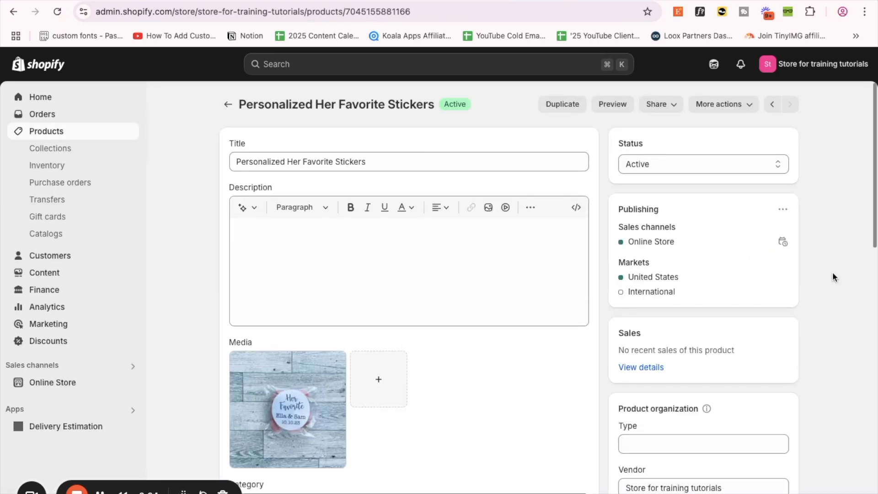
scroll(833, 273, down, 5)
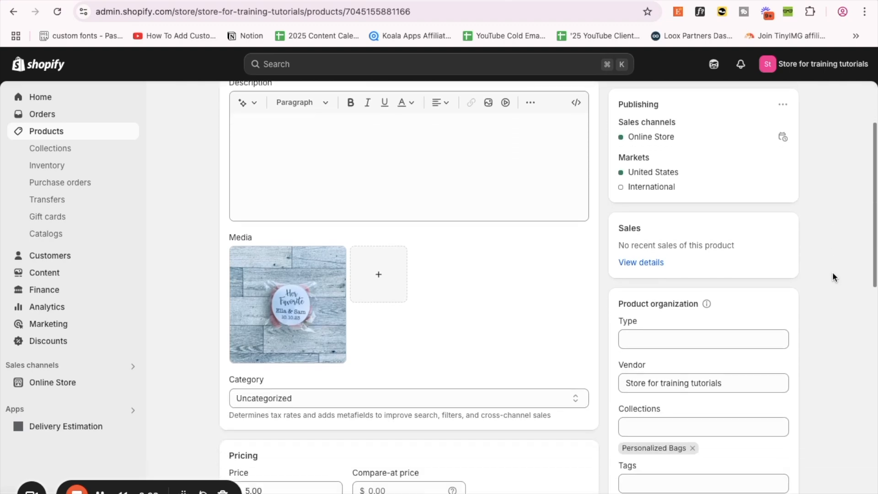
scroll(833, 274, down, 5)
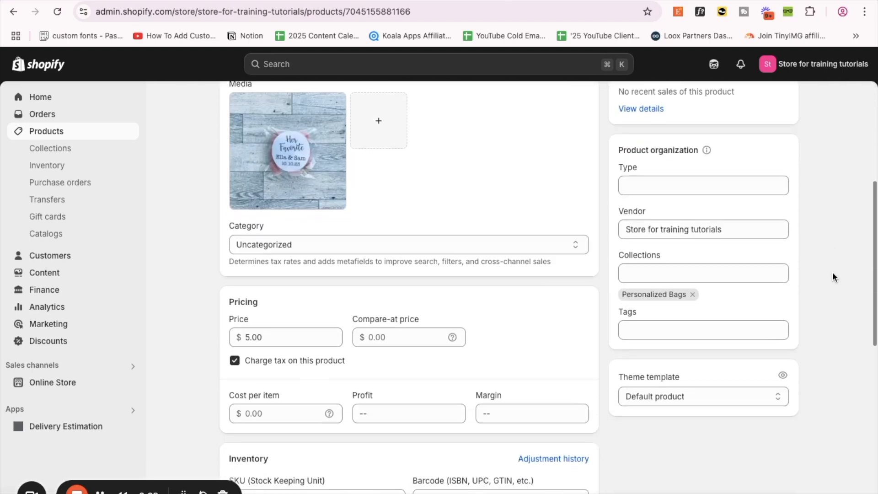
scroll(834, 277, down, 3)
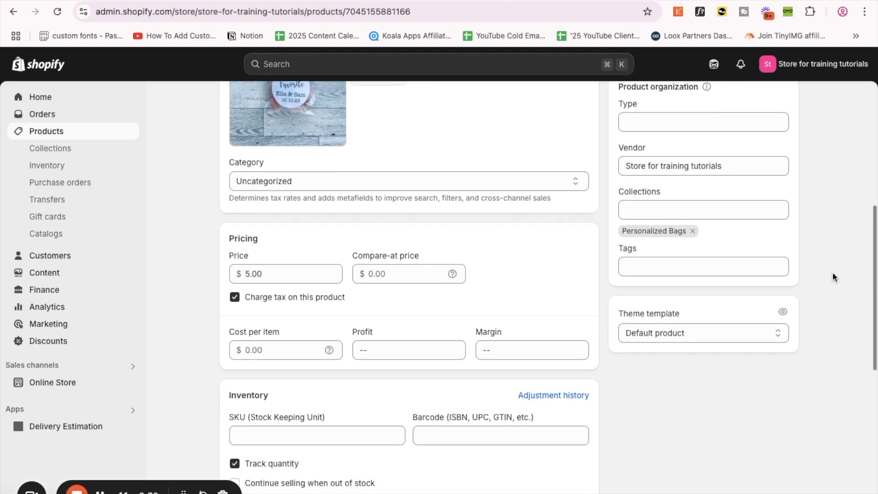
click(275, 351)
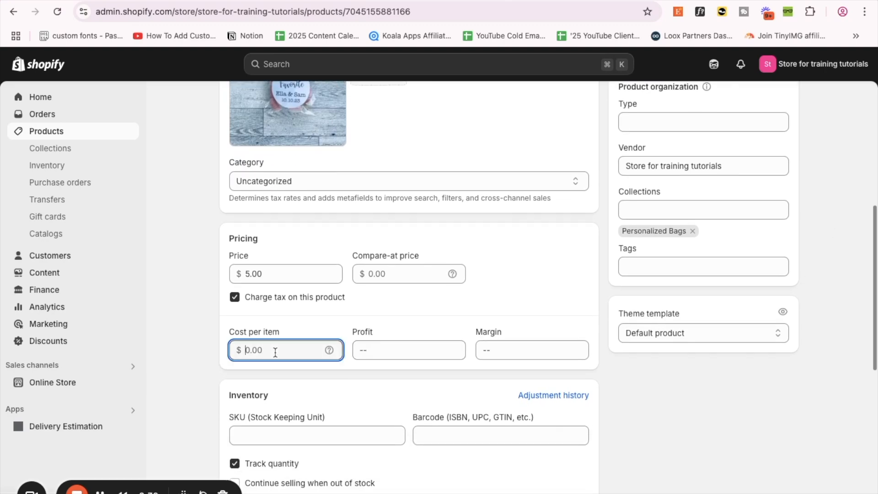
text(.10)
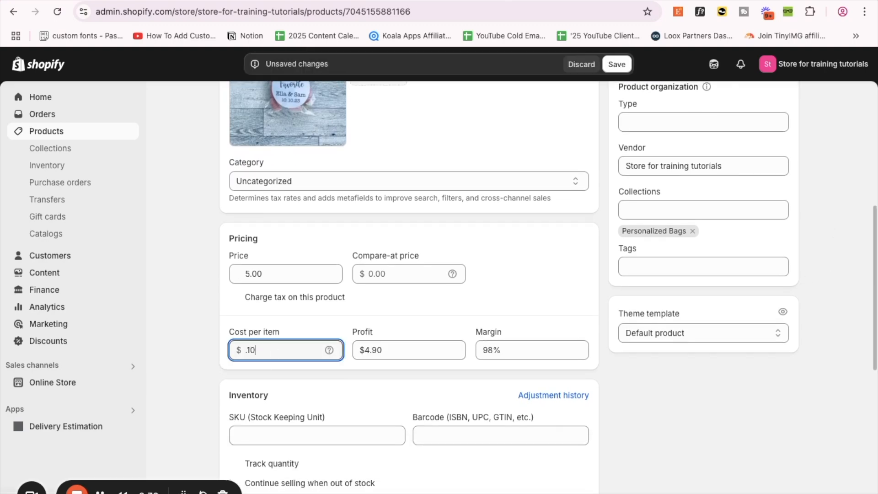
Step: Set the product's SKU to A678554321
scroll(429, 361, down, 4)
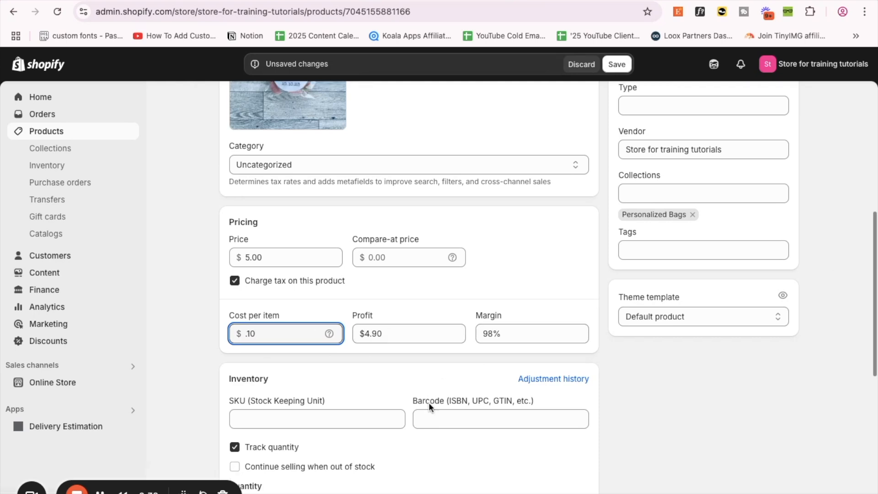
click(374, 343)
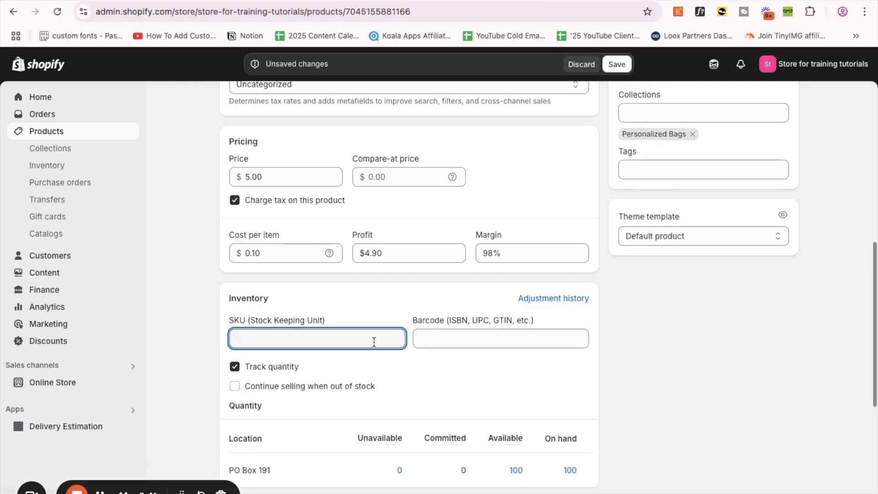
text(A678554321)
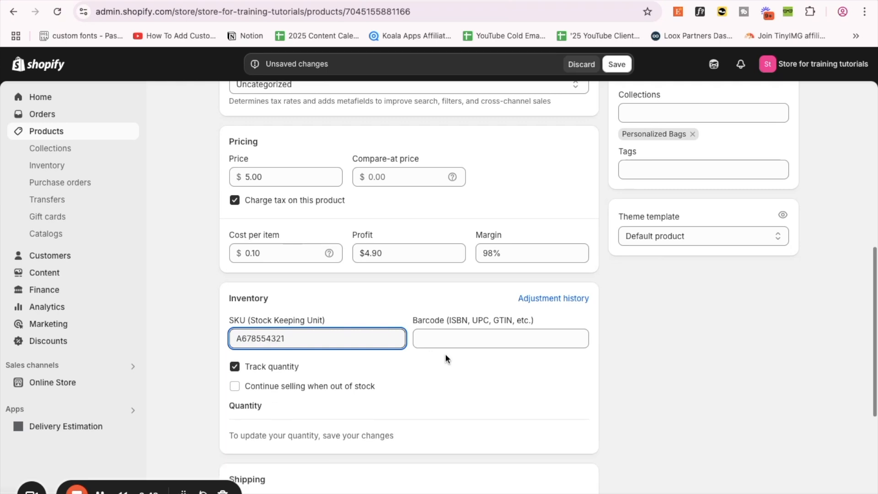
Step: Mark the item as a physical product weighing 0.5 oz and save the product
scroll(435, 383, down, 1)
scroll(436, 382, down, 1)
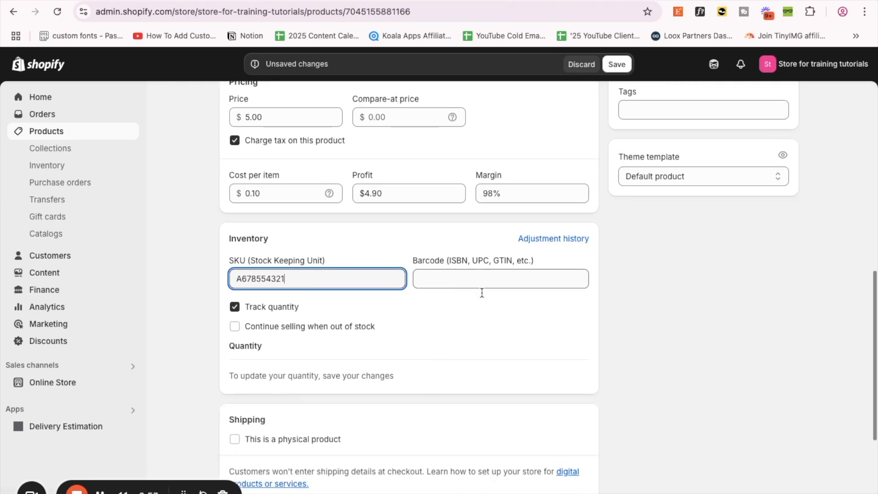
scroll(426, 381, down, 4)
click(234, 304)
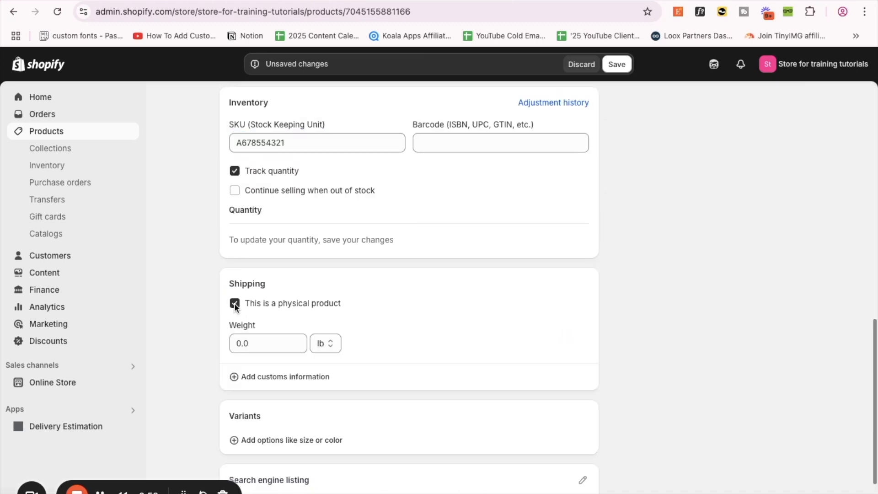
click(263, 339)
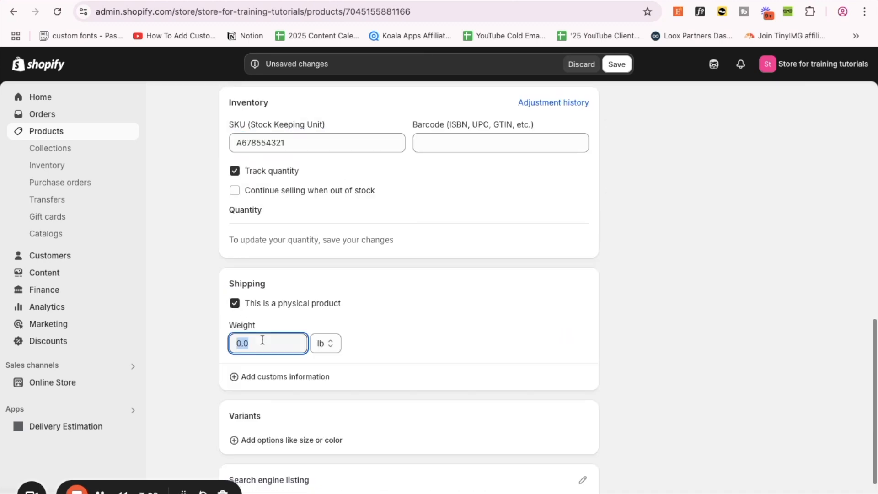
text(0.5)
click(325, 343)
click(325, 355)
scroll(479, 353, up, 8)
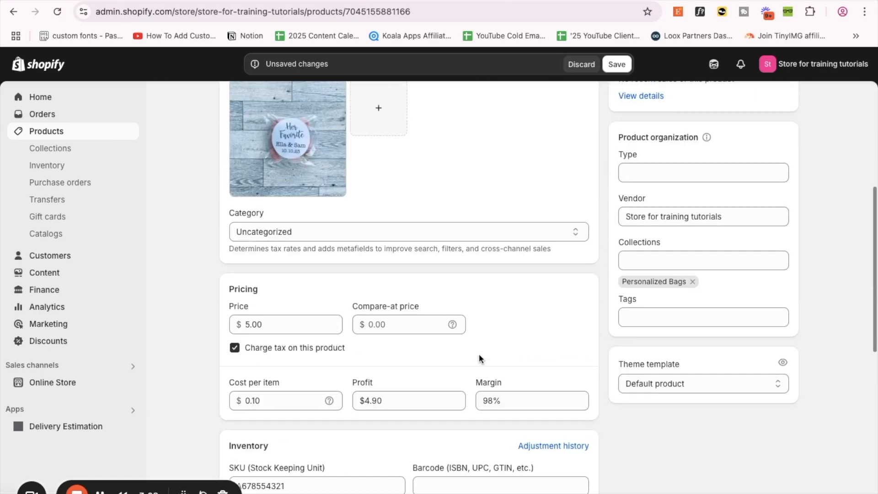
scroll(479, 354, up, 6)
click(616, 65)
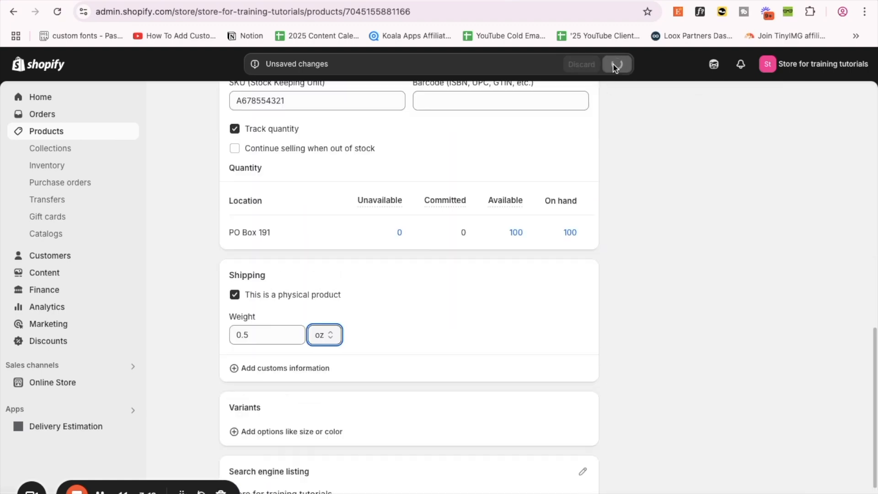
Step: Return to the sticker product's packs in Packify and add a new pack with a quantity of 10
scroll(544, 311, up, 12)
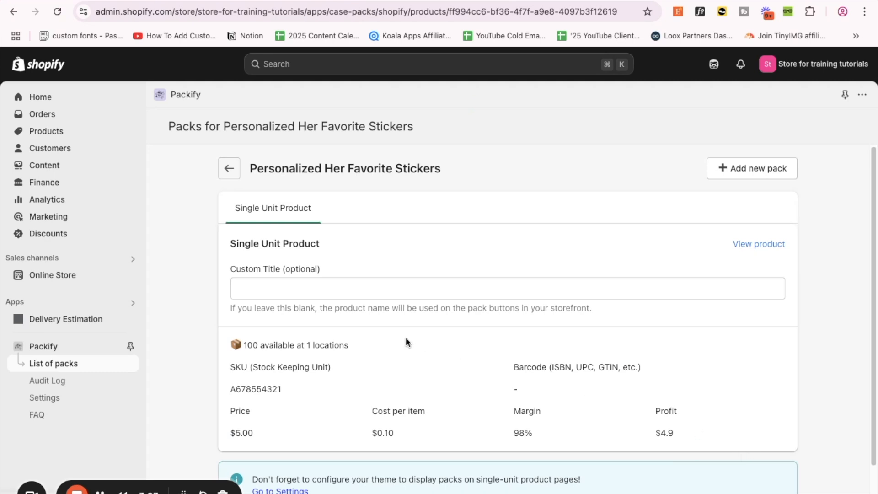
scroll(406, 342, down, 1)
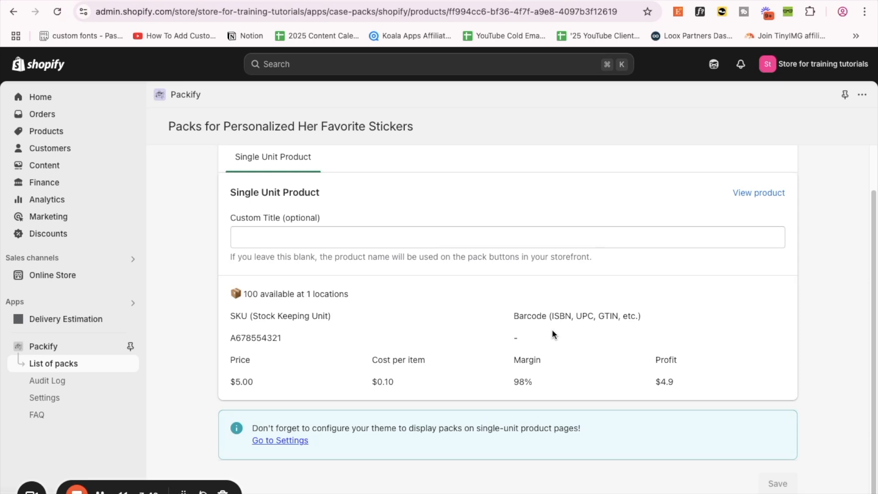
scroll(552, 330, up, 2)
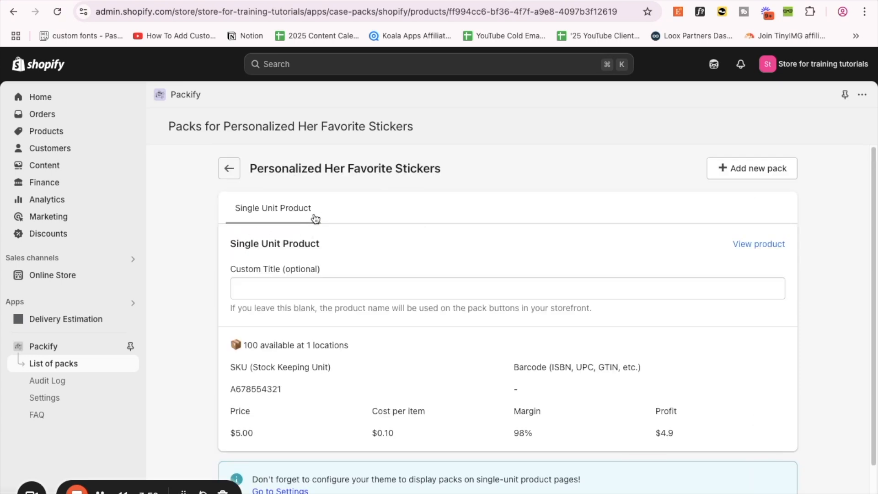
click(749, 170)
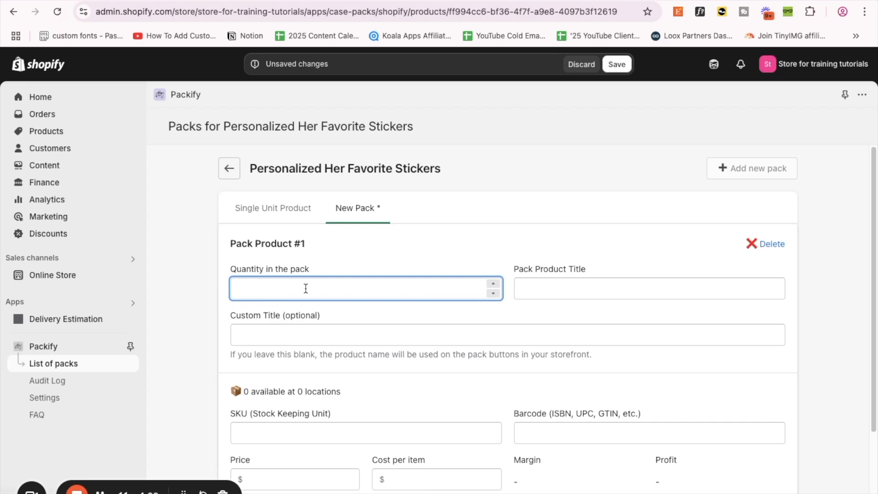
text(10)
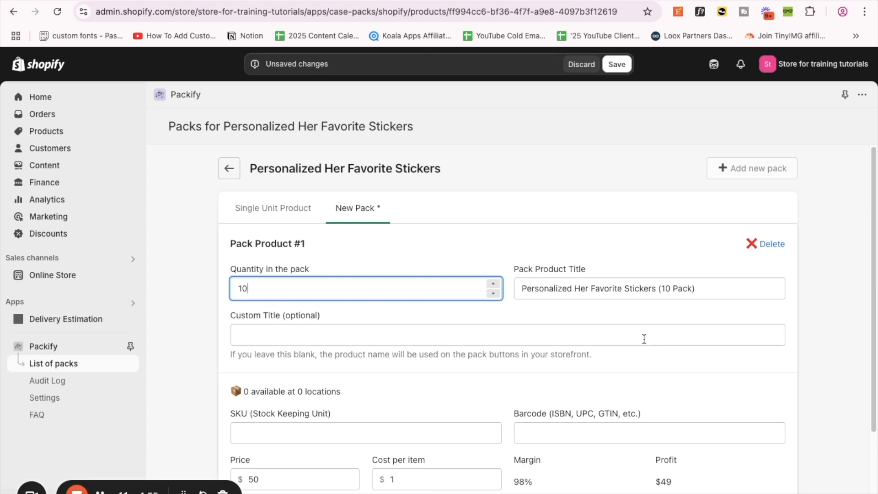
click(412, 368)
Step: Copy the SKU A678554321 from the single-unit product into the new pack's SKU
scroll(412, 369, down, 2)
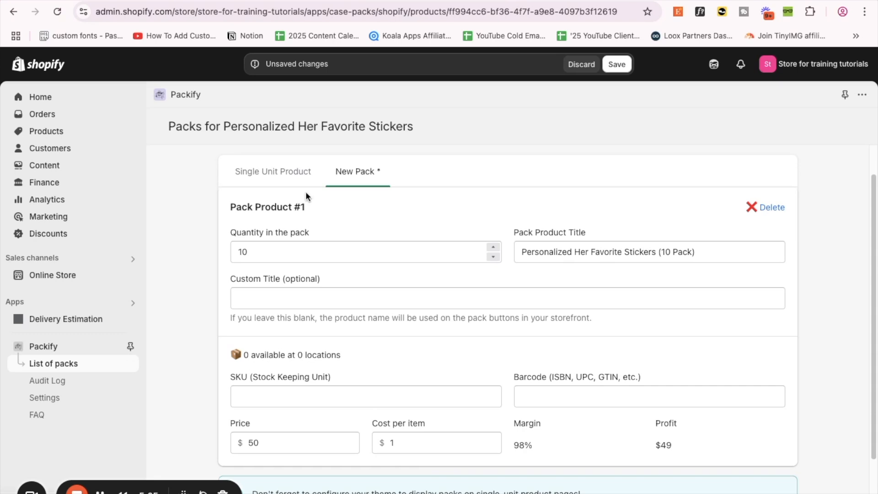
click(297, 171)
drag(281, 351, 225, 349)
key(ctrl+c)
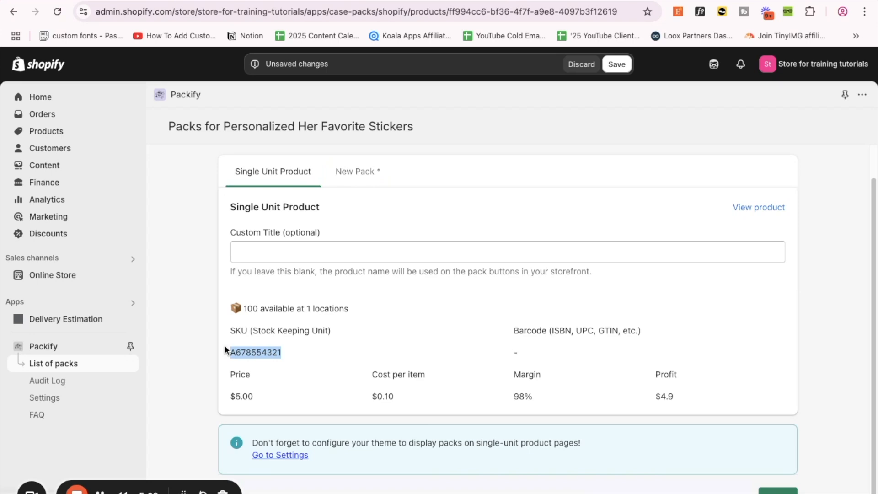
click(358, 171)
click(252, 398)
key(ctrl+v)
click(371, 360)
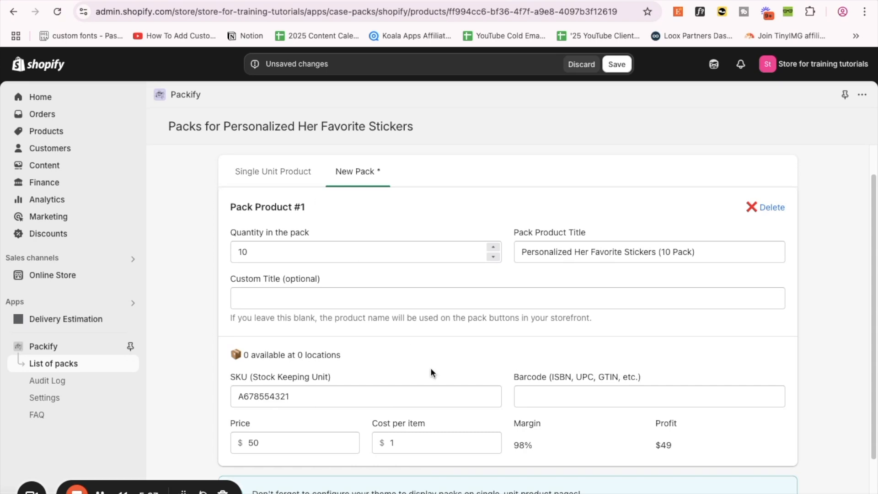
Step: Set the price of the new 10-pack to $20
scroll(463, 383, down, 1)
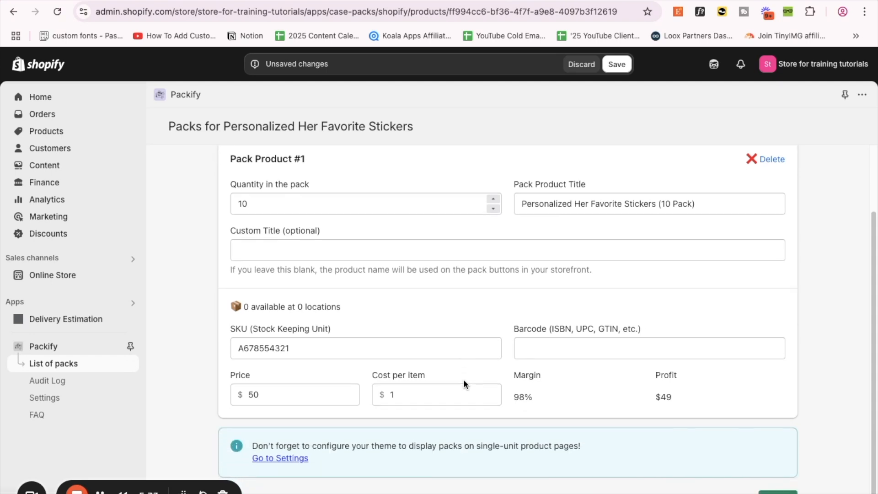
click(293, 399)
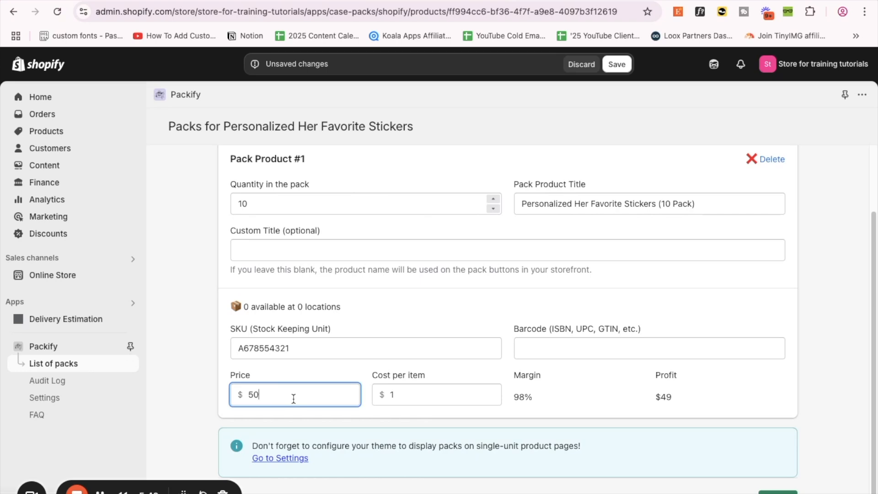
key(BackSpace)
key(BackSpace)
text(20)
click(521, 421)
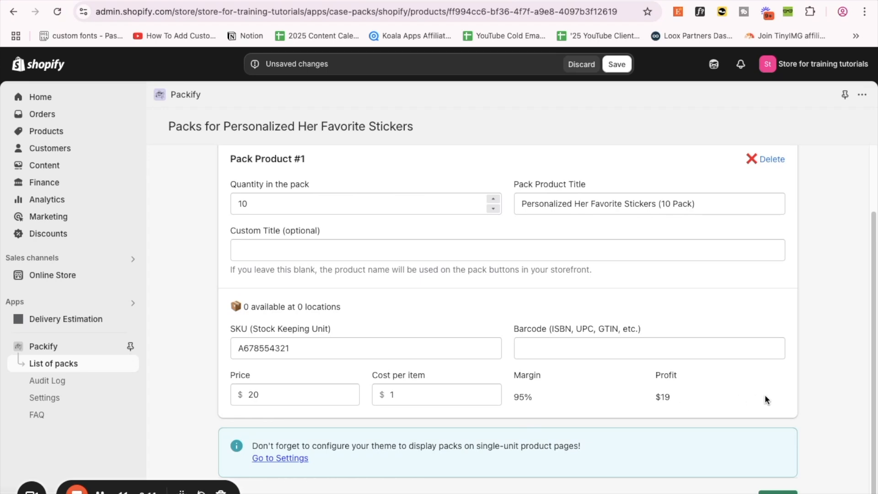
Step: Save the new pack and go to the Packify settings for configuring the theme
scroll(765, 395, up, 2)
scroll(808, 356, up, 1)
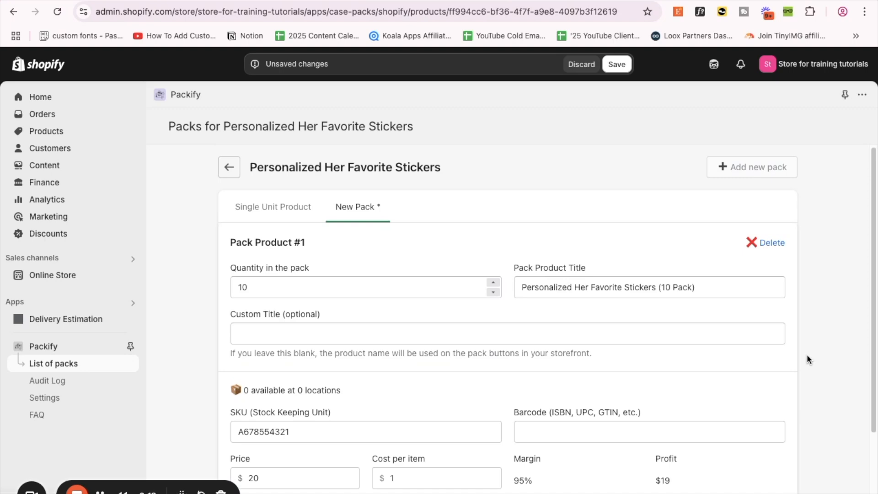
scroll(807, 359, down, 3)
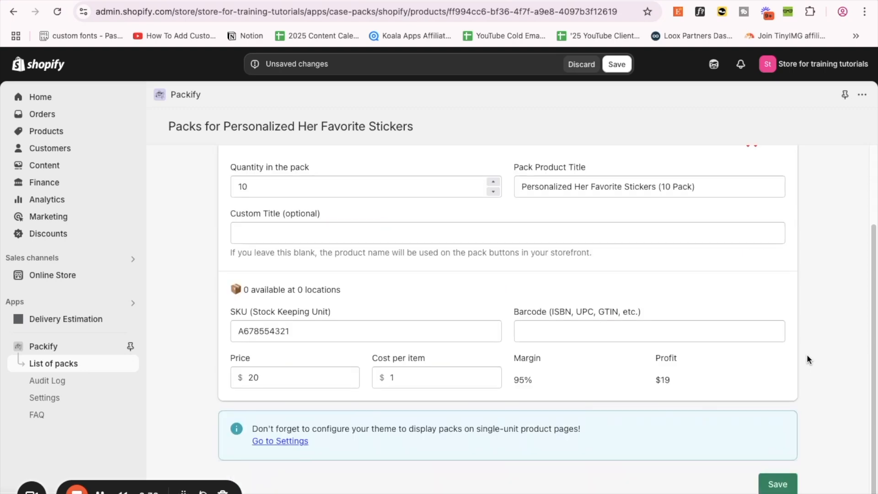
click(771, 486)
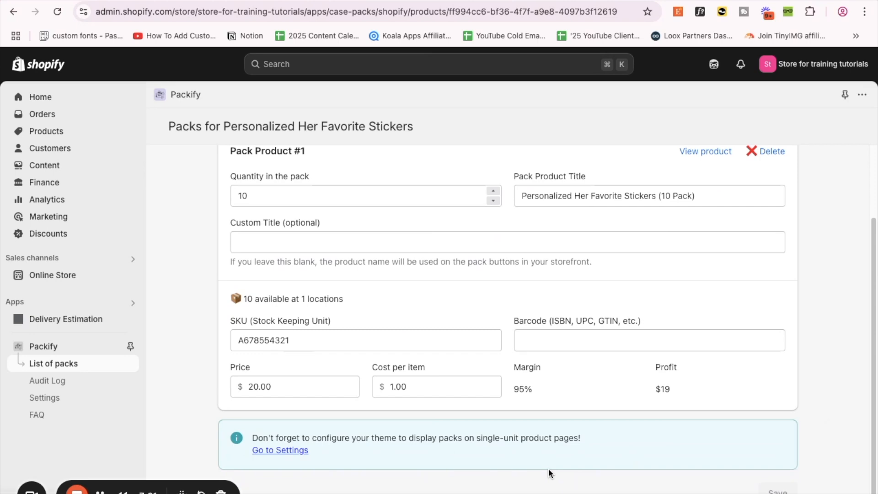
click(285, 451)
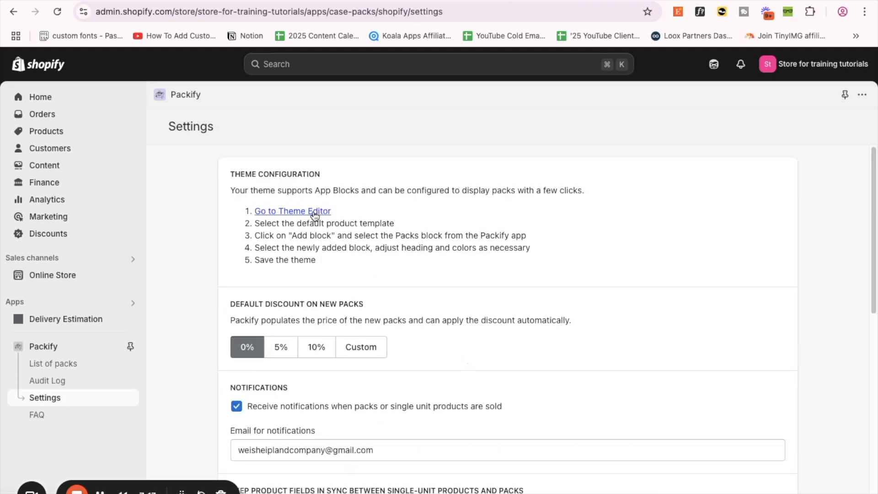
Step: Open the theme editor from the Packify settings, move the added Packs block directly below Star Ratings, and save
click(314, 212)
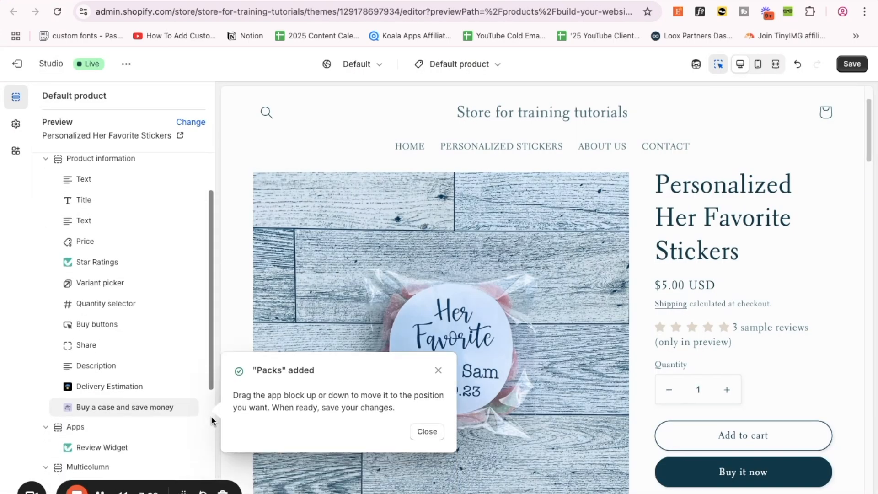
scroll(210, 416, down, 1)
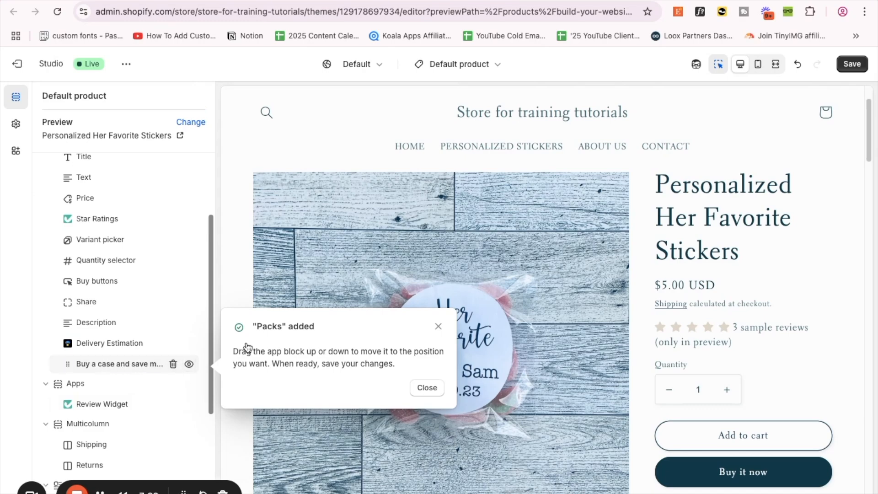
scroll(690, 327, down, 9)
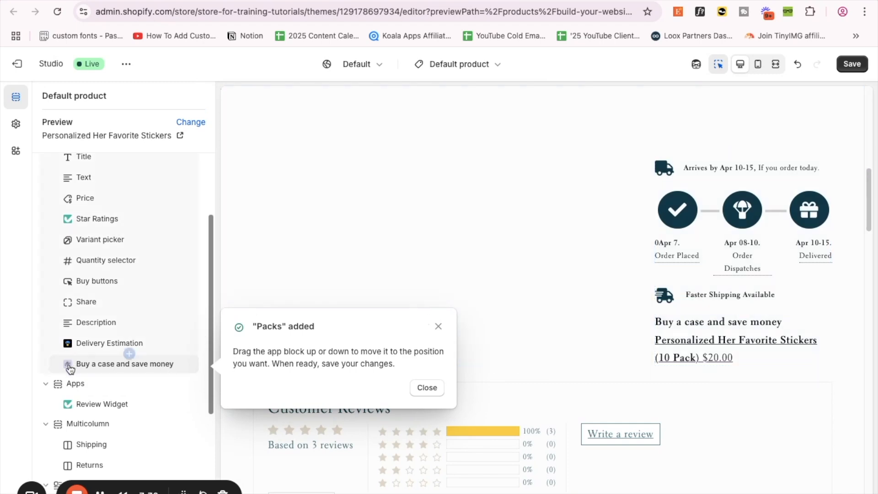
drag(69, 366, 69, 239)
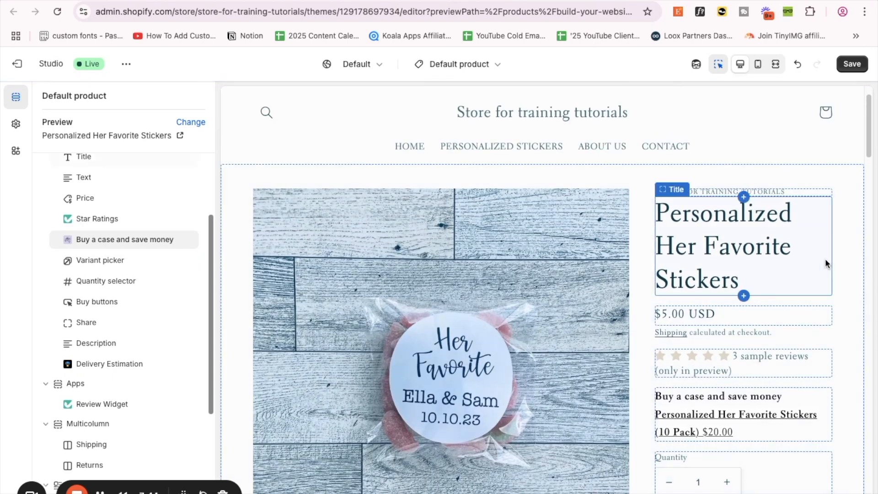
scroll(825, 259, down, 1)
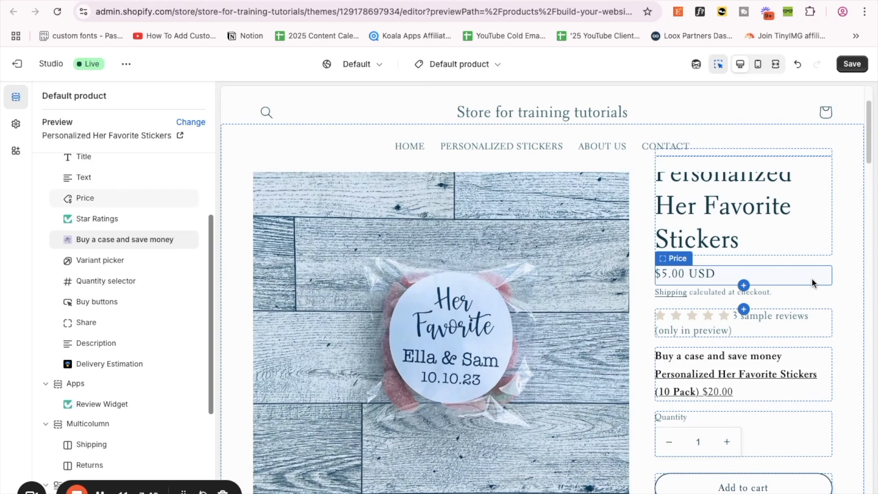
scroll(827, 314, down, 1)
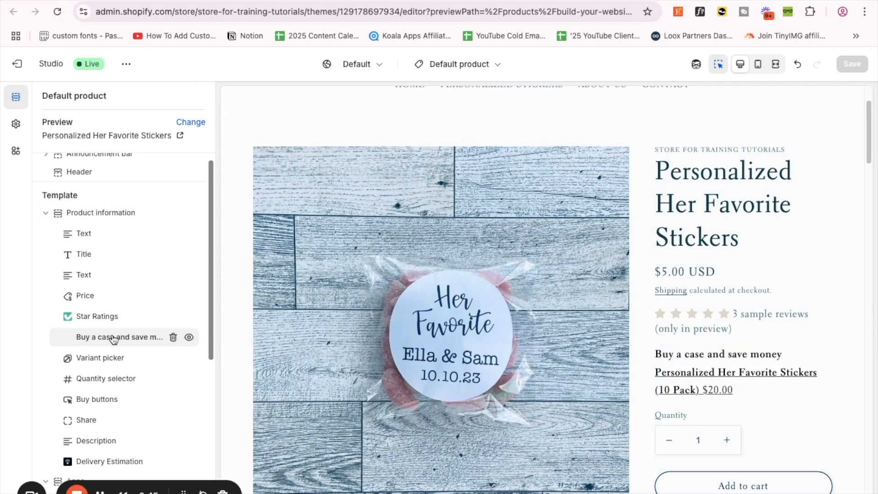
Step: Open the Packs block settings, leave the single unit product display on, and set Display Pack Name to Only Pack Quantity
click(90, 339)
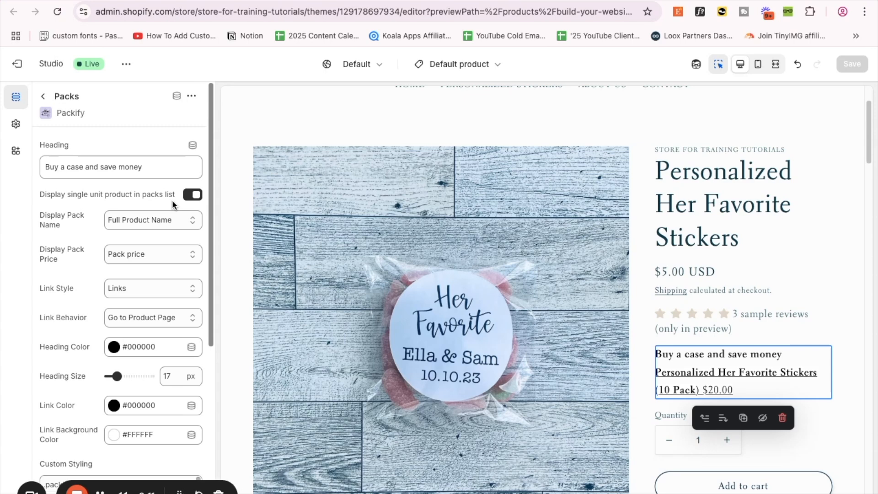
click(196, 195)
click(190, 195)
click(151, 221)
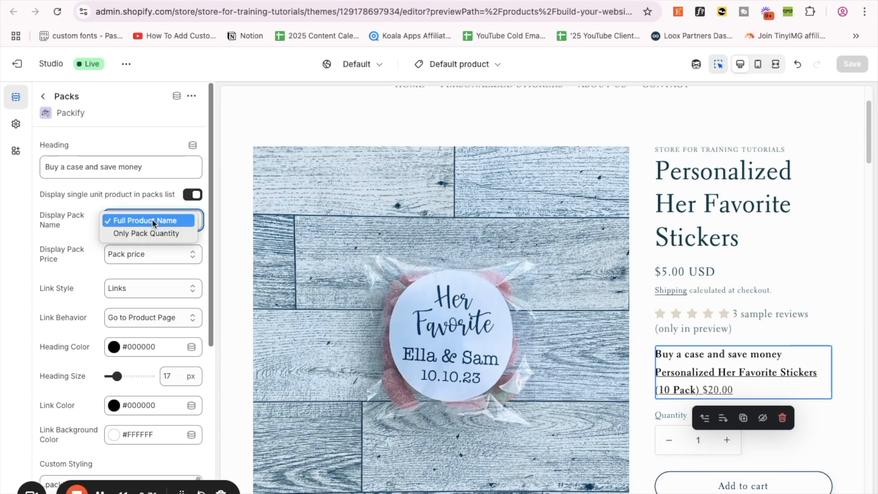
click(182, 233)
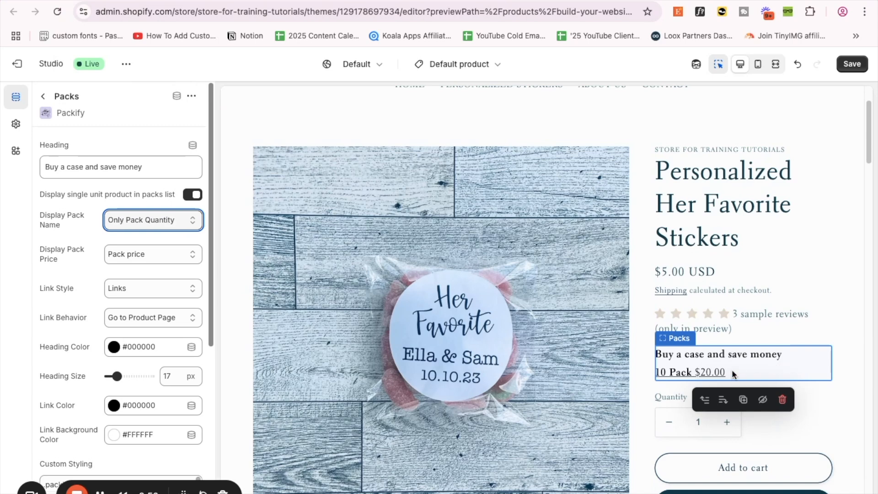
Step: Keep Pack price as the displayed pack price and set the packs' link style to Buttons
click(139, 257)
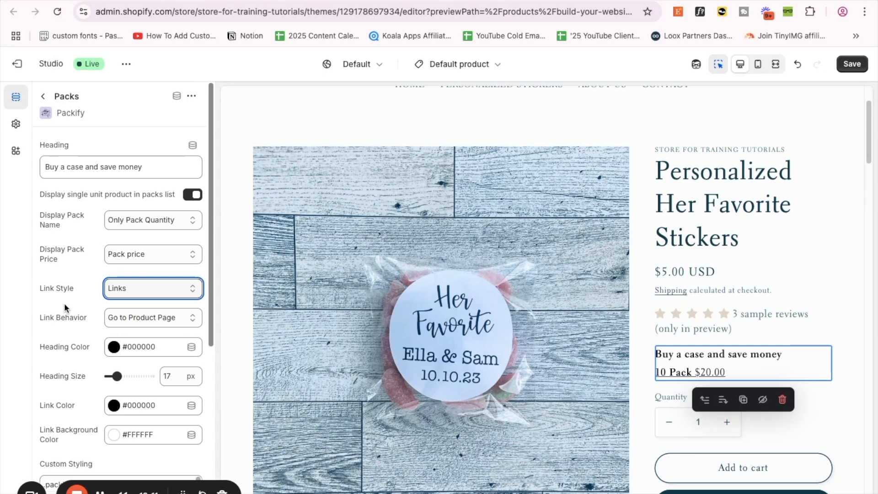
click(142, 289)
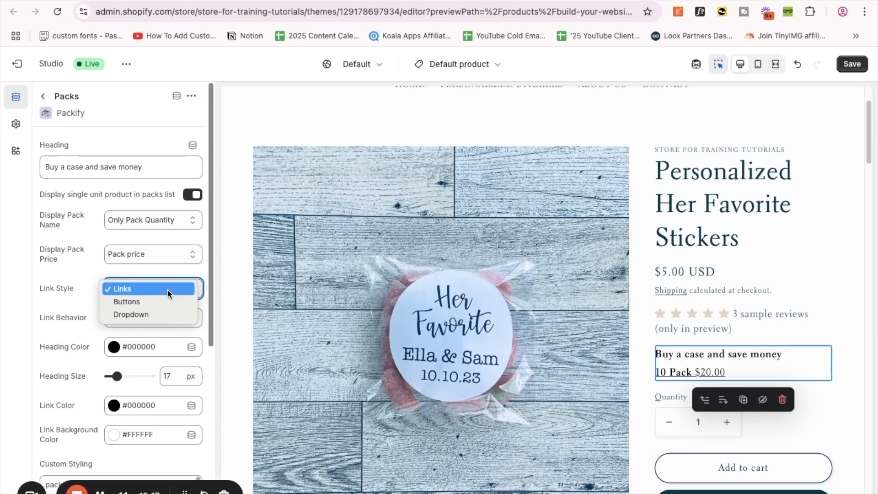
click(158, 301)
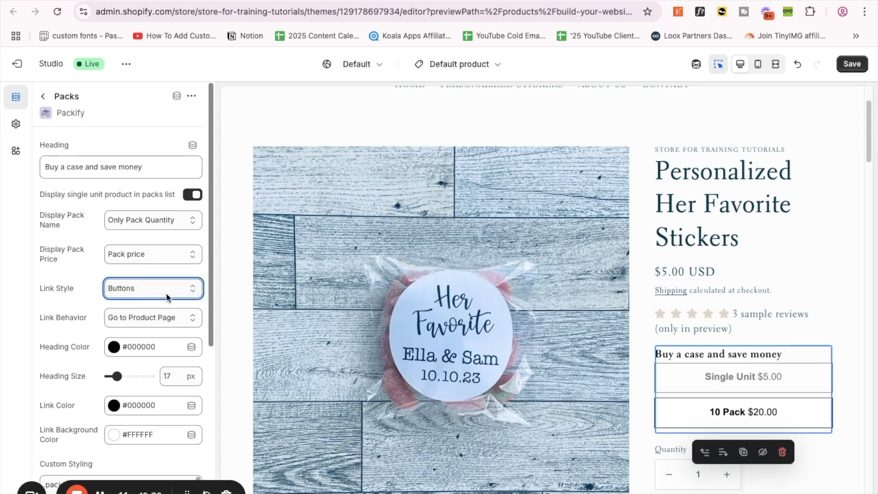
Step: Try the Dropdown link style, return it to Buttons, and set the link behavior to Add to Cart
click(166, 292)
click(155, 290)
scroll(72, 298, down, 1)
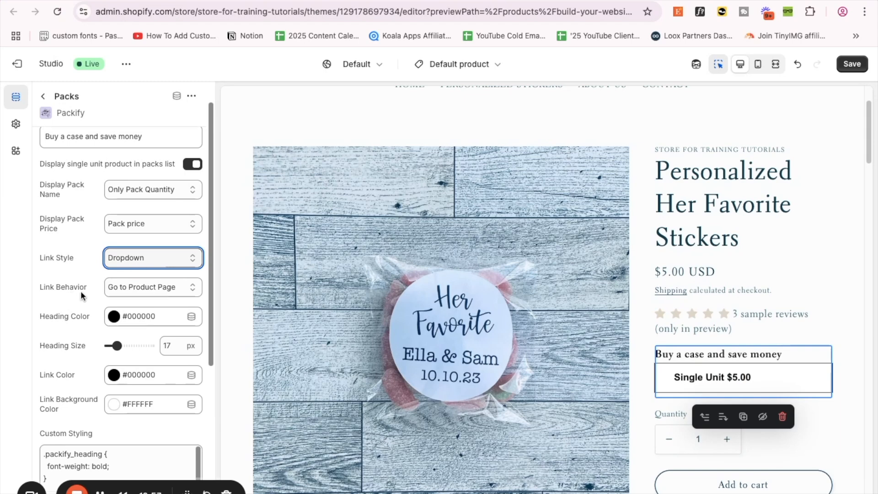
click(155, 290)
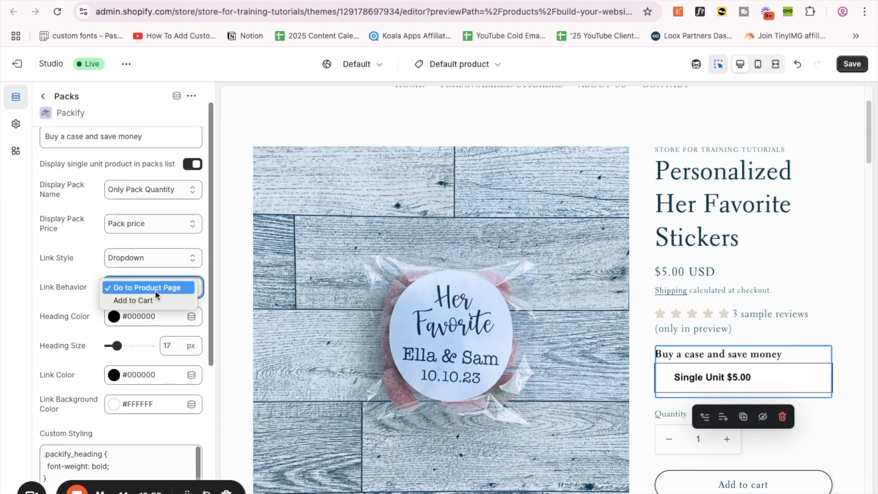
click(185, 300)
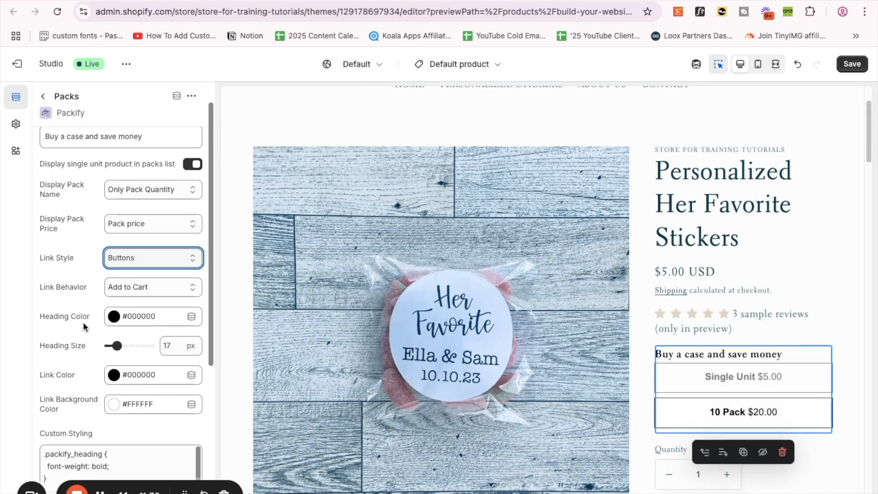
Step: Set the Packs heading size to 18 px, keep the heading color, and look through the custom styling code
click(168, 318)
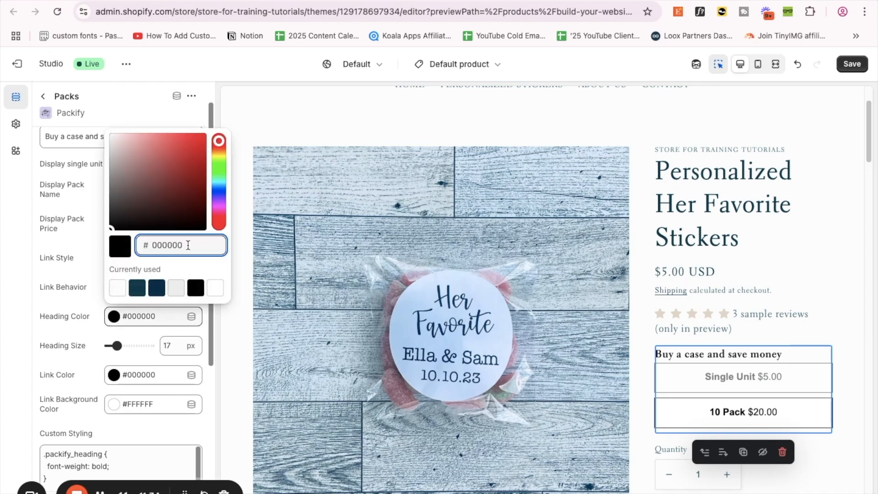
click(78, 409)
click(67, 358)
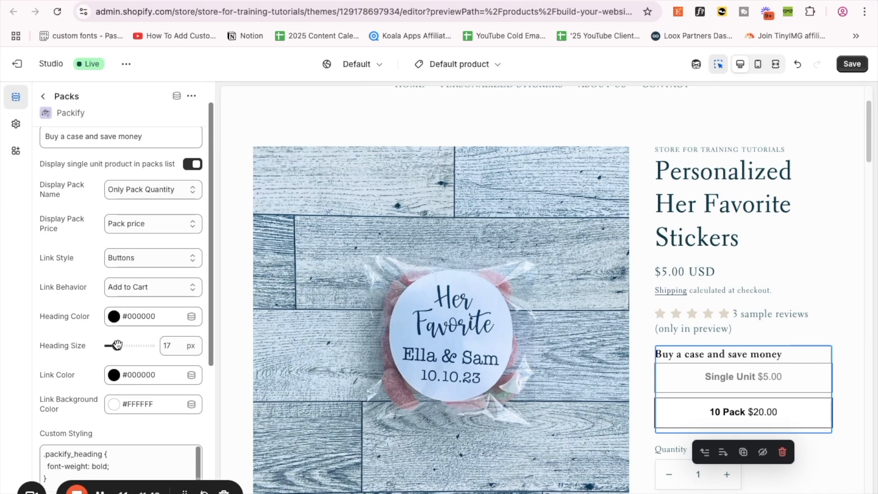
mouse_move(117, 346)
mouse_down()
mouse_move(133, 347)
mouse_move(112, 348)
mouse_move(121, 346)
mouse_up()
scroll(197, 364, down, 10)
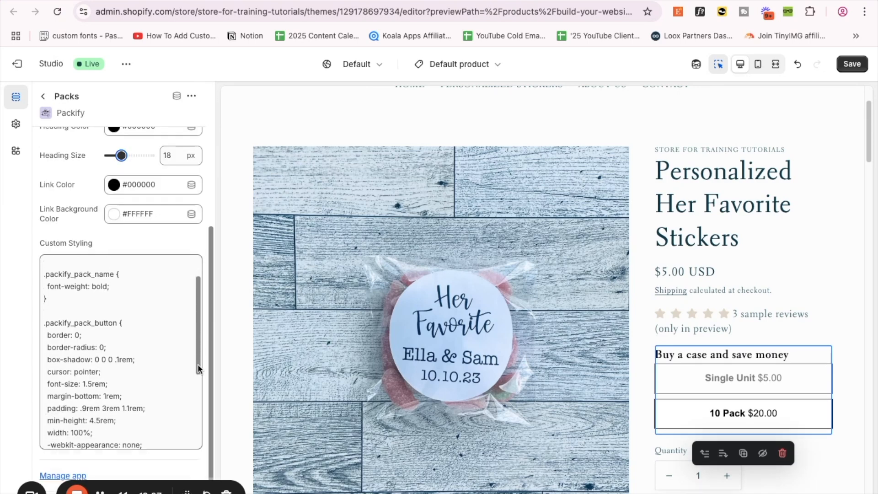
scroll(198, 364, down, 5)
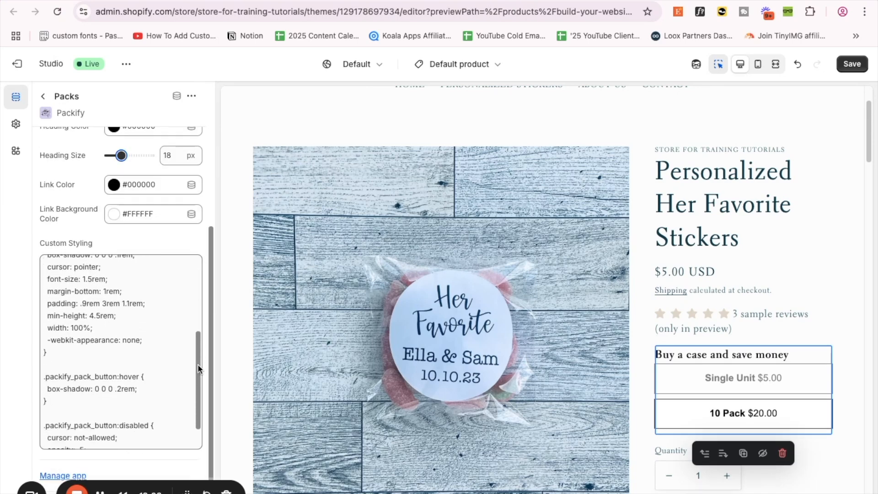
scroll(167, 379, up, 3)
scroll(166, 378, up, 2)
scroll(74, 286, up, 5)
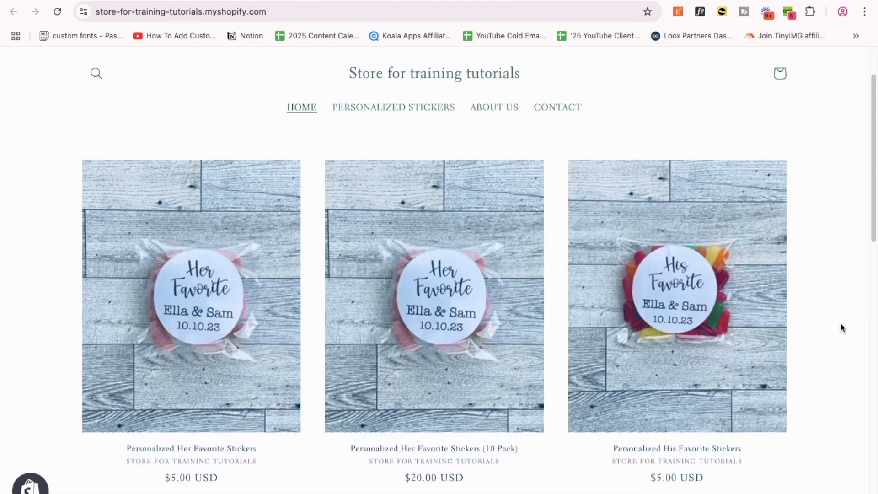
Step: On the live storefront, open the single-unit Personalized Her Favorite Stickers product and examine its pack buttons
scroll(841, 323, down, 3)
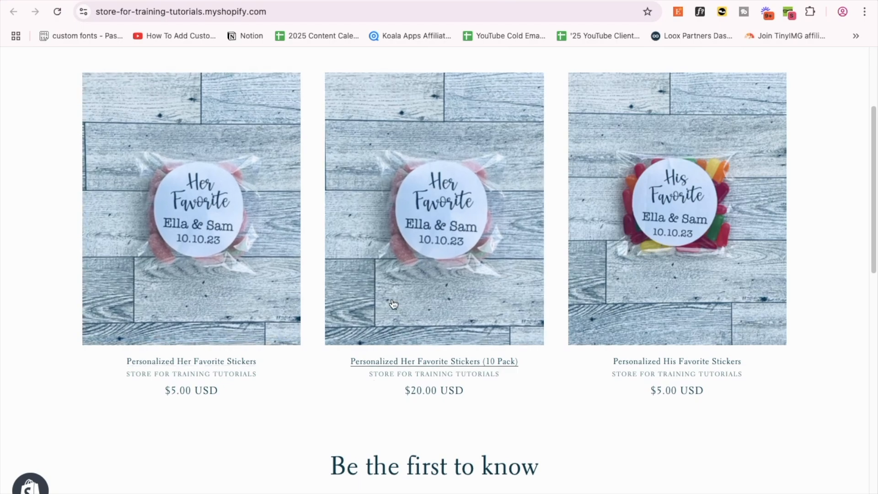
click(189, 302)
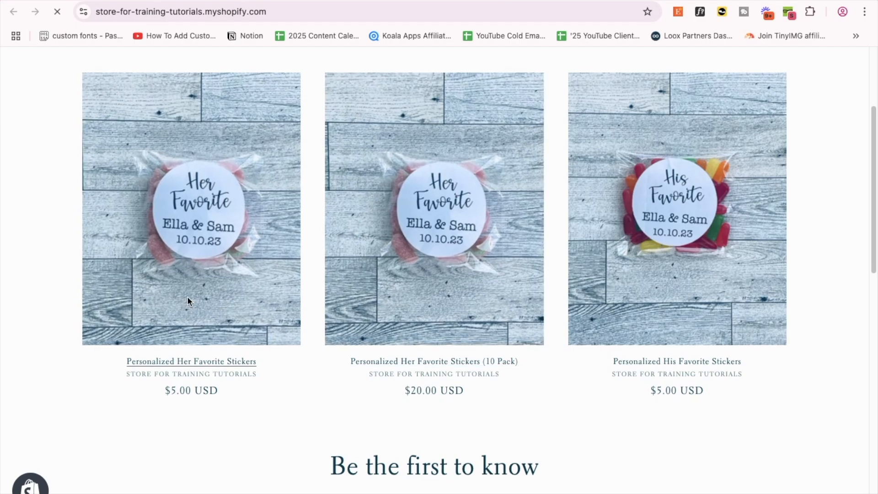
scroll(801, 289, down, 5)
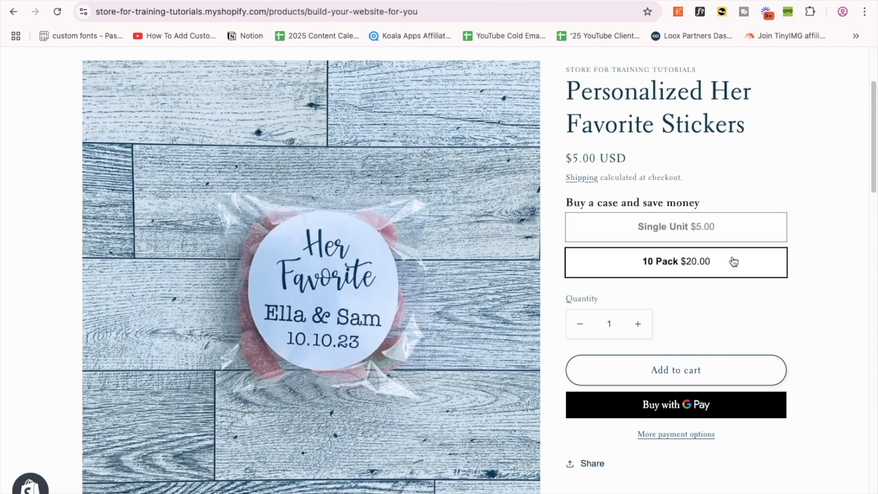
scroll(806, 260, up, 1)
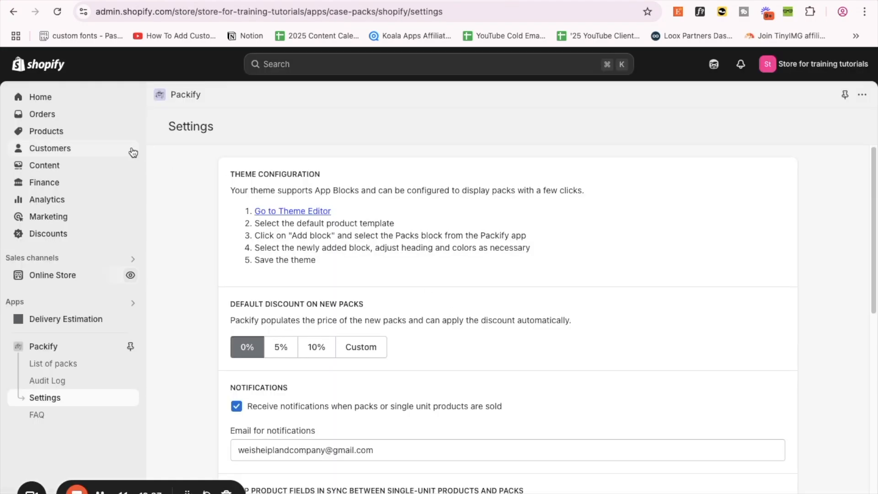
Step: Return to the Shopify admin and start a new product collection titled Hidden Packs
click(54, 134)
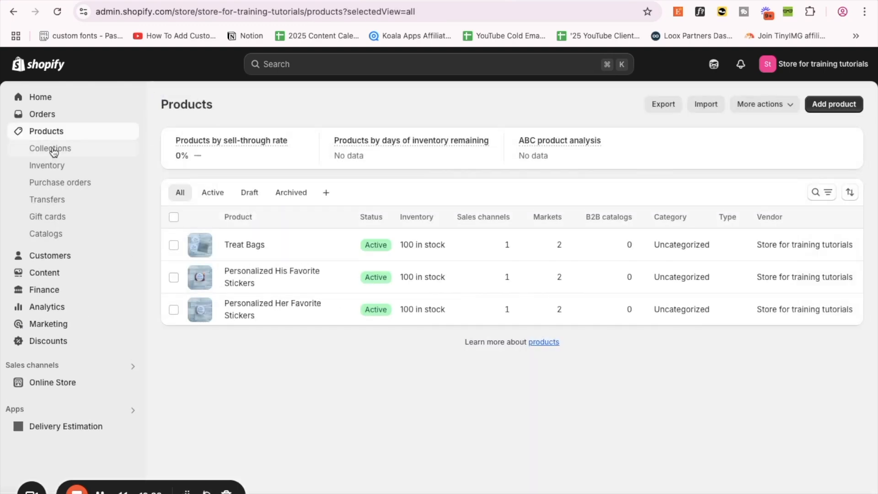
click(54, 151)
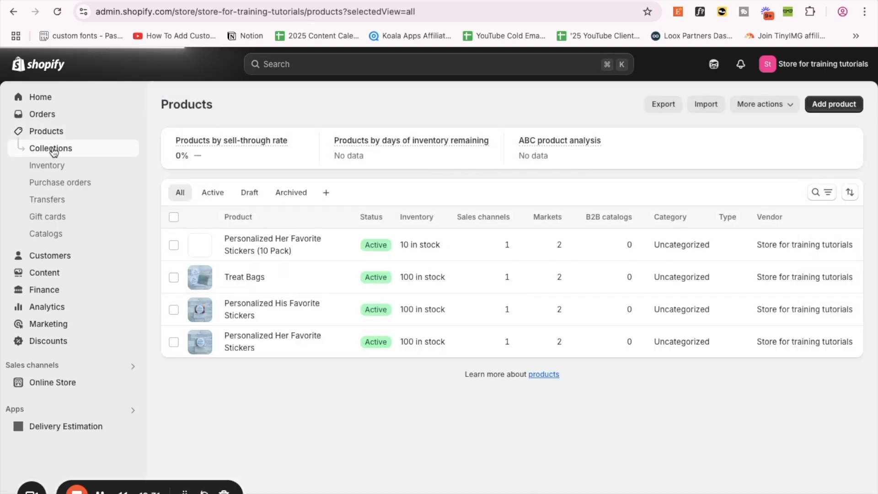
click(815, 104)
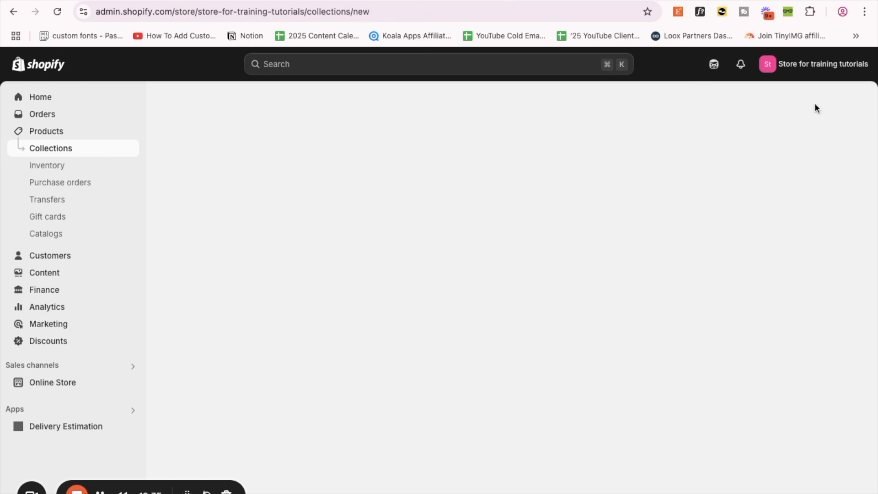
text(Hidden Page)
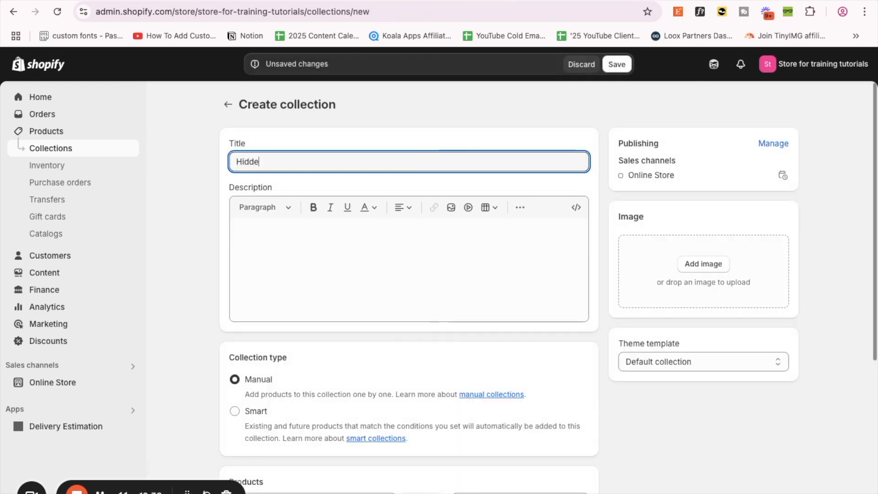
Step: Make the collection smart with the condition that the product title does not contain "pack"
scroll(444, 278, down, 3)
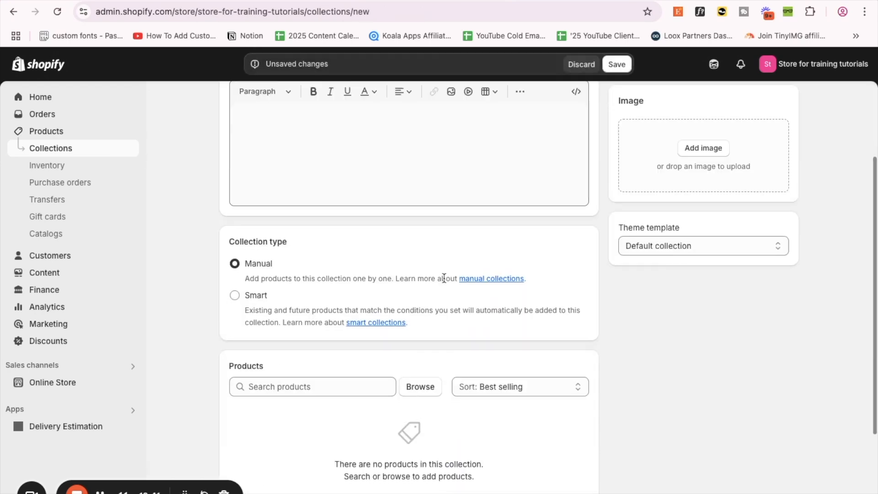
click(234, 295)
scroll(361, 337, down, 2)
click(311, 355)
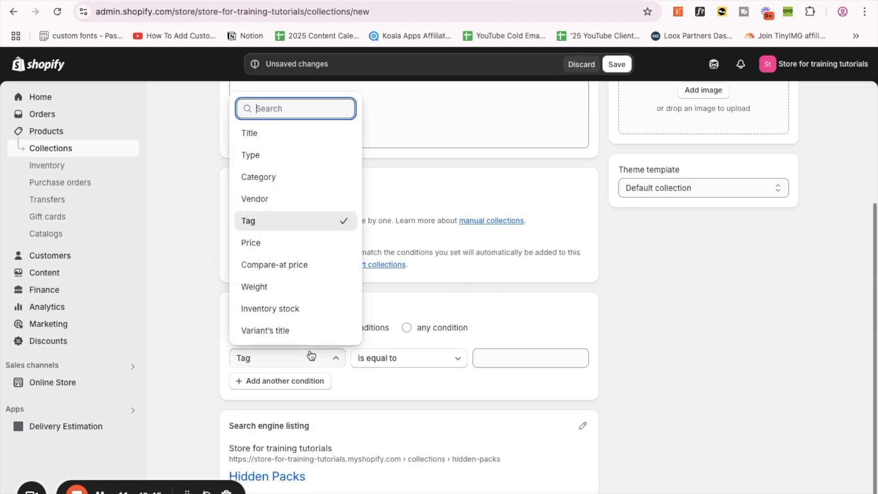
click(293, 133)
click(409, 358)
click(403, 329)
click(519, 354)
text(pack)
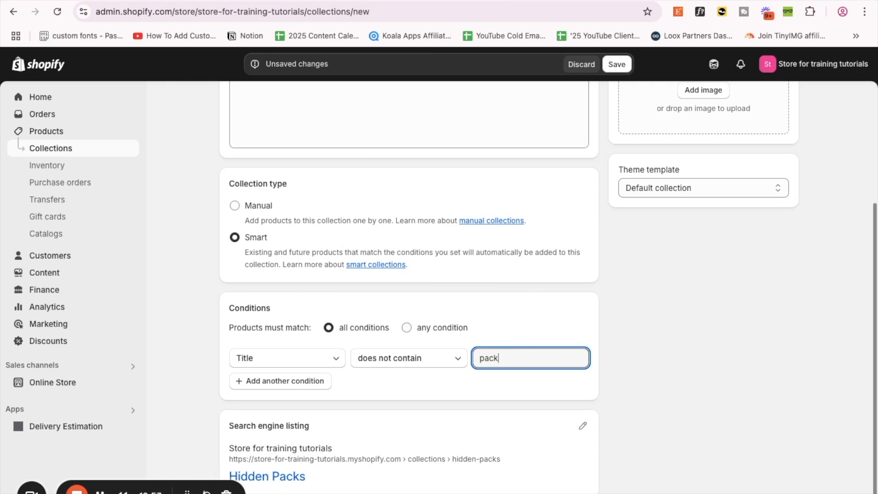
Step: Change the collection's URL handle to hidden-packs/ in the search engine listing and save the collection
scroll(583, 410, down, 1)
scroll(469, 407, down, 3)
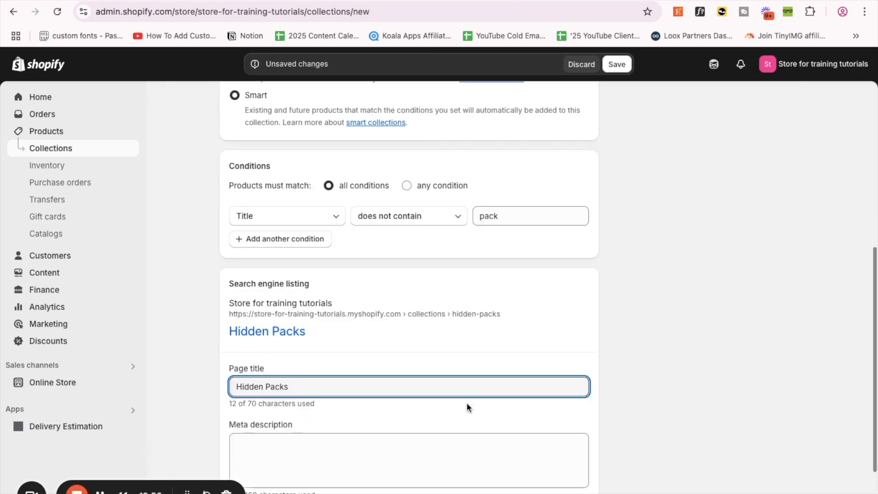
click(363, 383)
scroll(363, 382, down, 2)
click(343, 446)
text(/all)
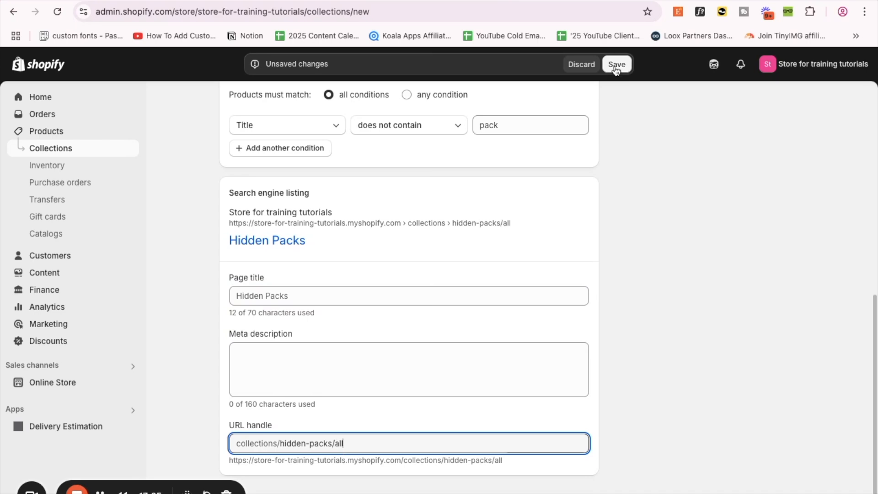
click(617, 64)
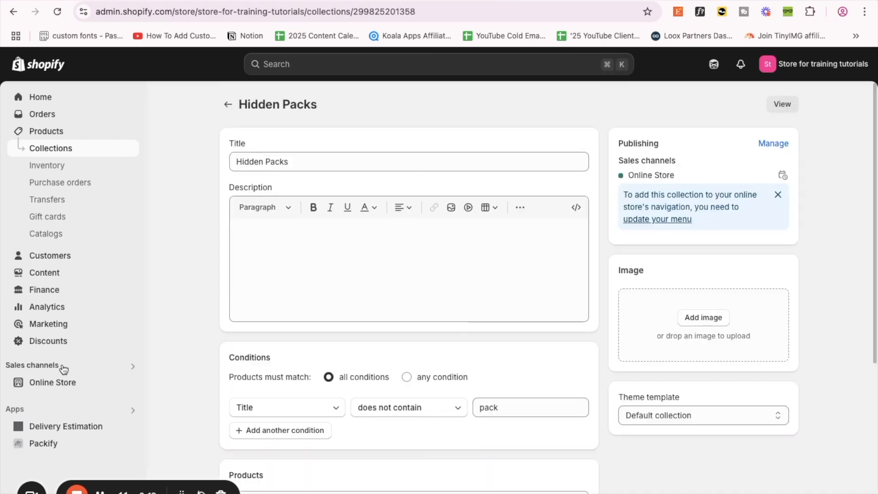
Step: Open the current Studio theme in the theme editor and select the Featured collection section on the home page
click(55, 378)
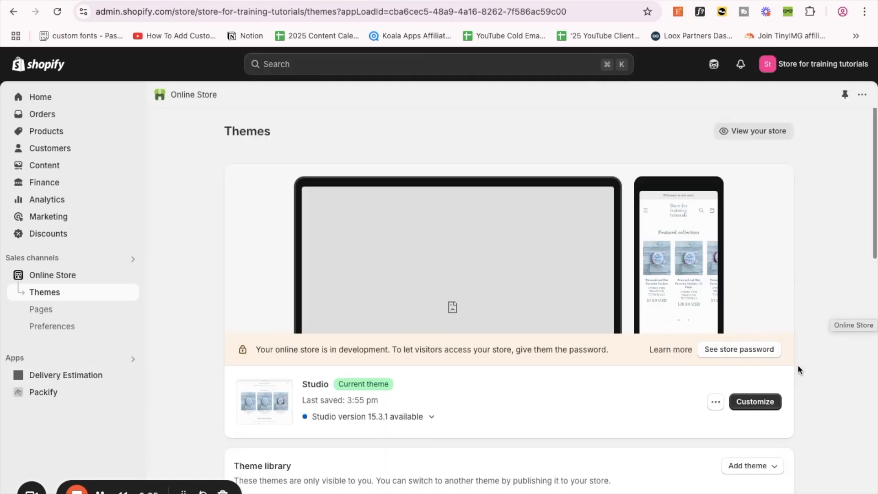
click(746, 403)
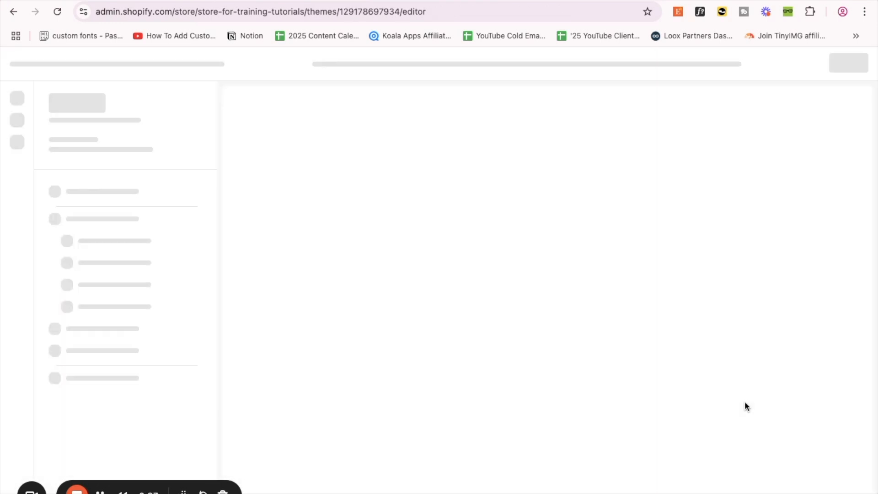
scroll(847, 377, down, 2)
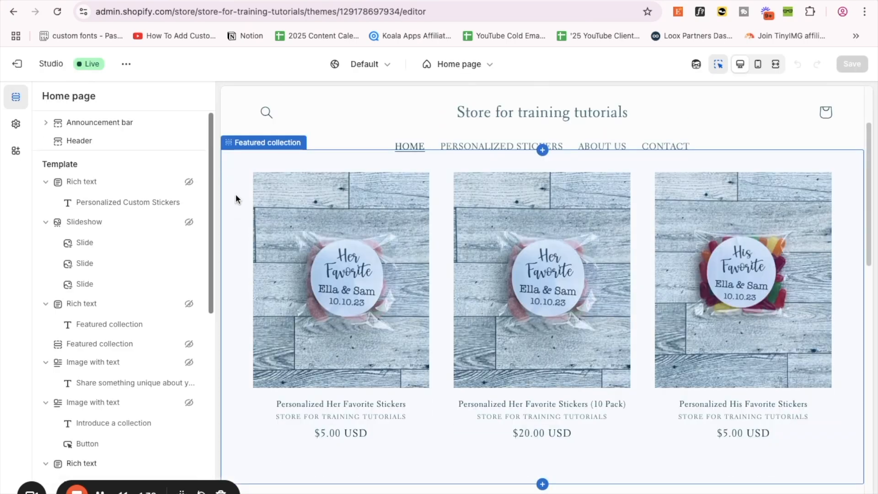
click(236, 198)
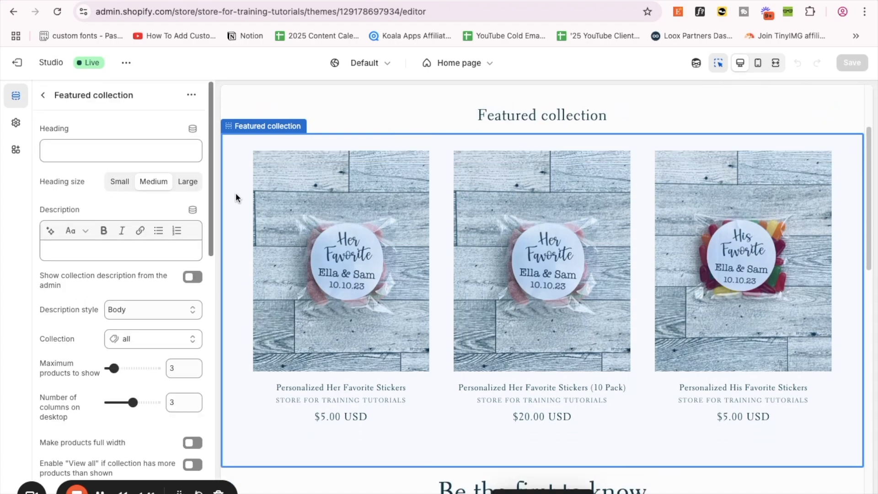
Step: Replace the Featured collection section's collection with Hidden Packs and save the theme
scroll(67, 270, down, 2)
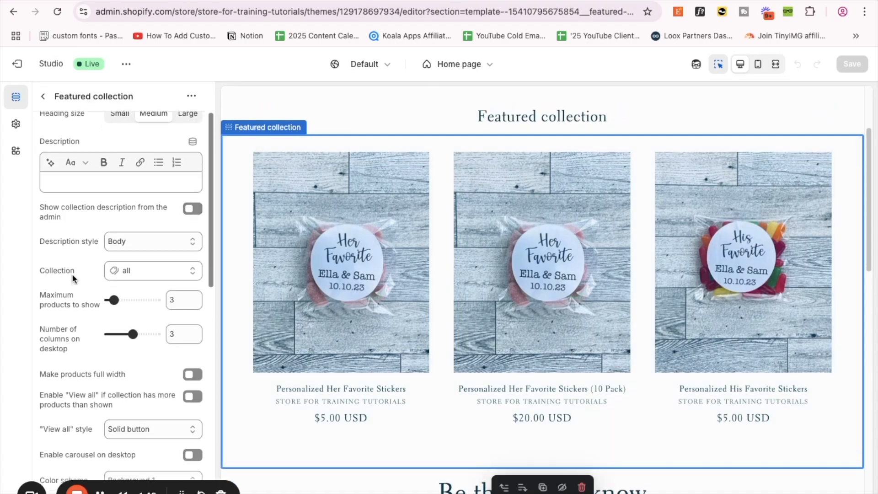
click(146, 278)
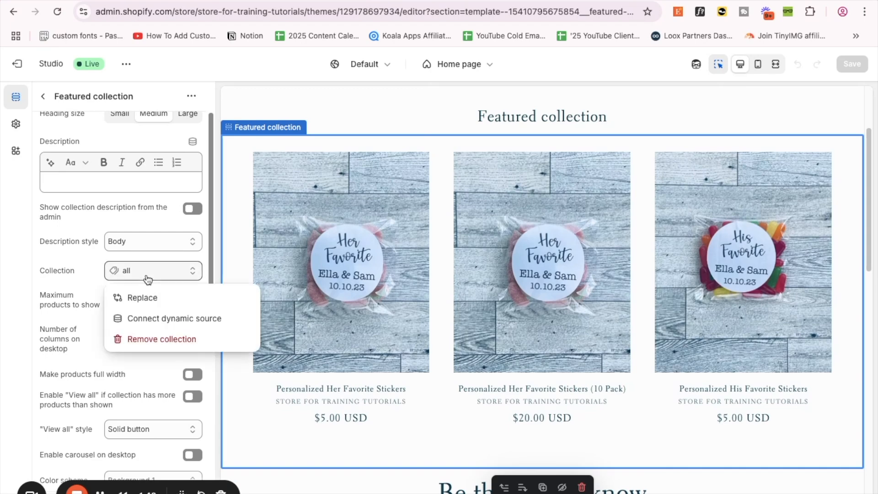
click(142, 299)
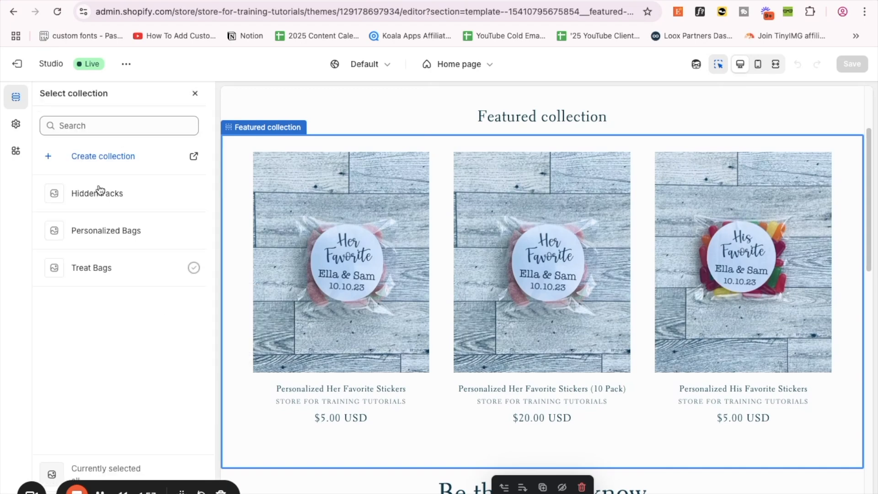
click(97, 196)
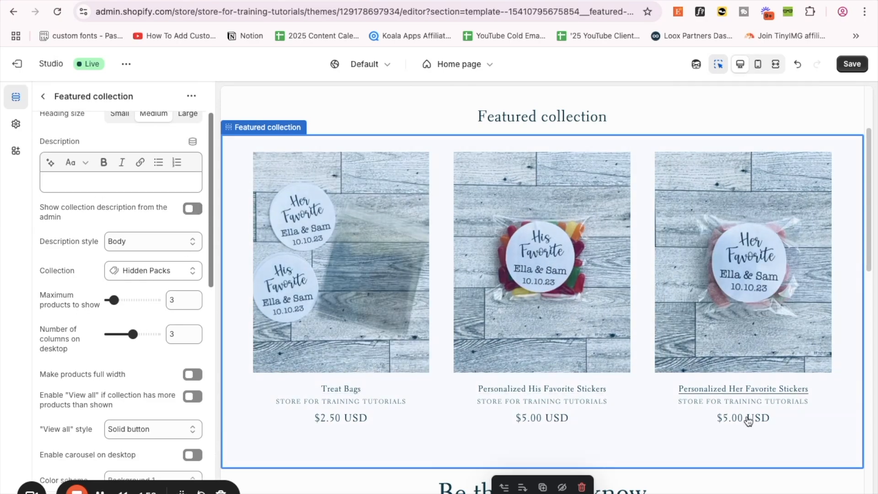
click(852, 64)
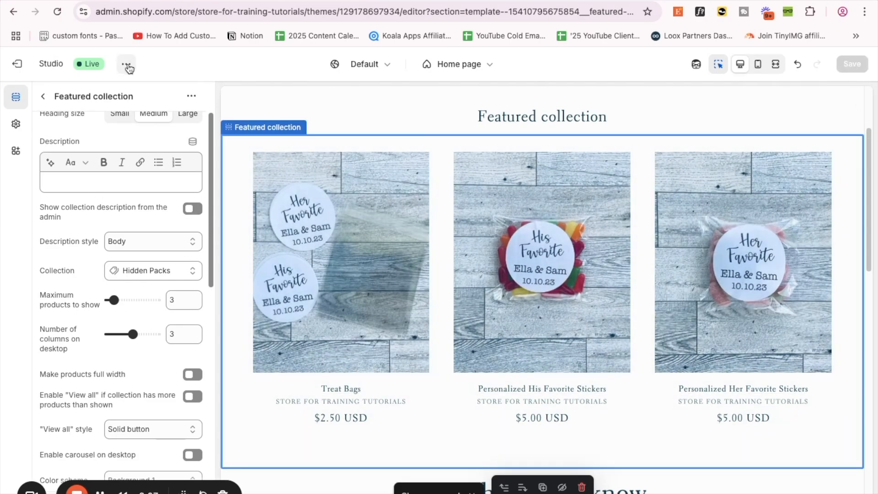
Step: View the live storefront's home page and check which products the Featured collection shows
click(127, 65)
scroll(863, 250, down, 2)
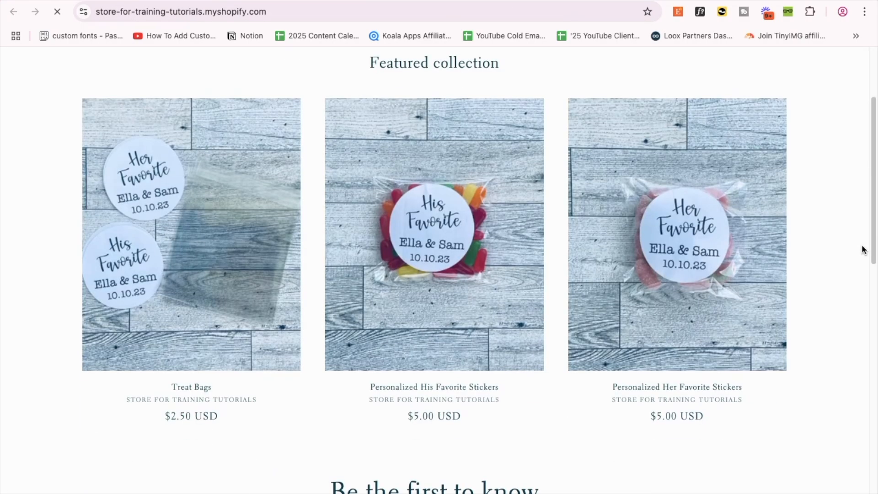
scroll(863, 250, up, 1)
scroll(863, 250, up, 1)
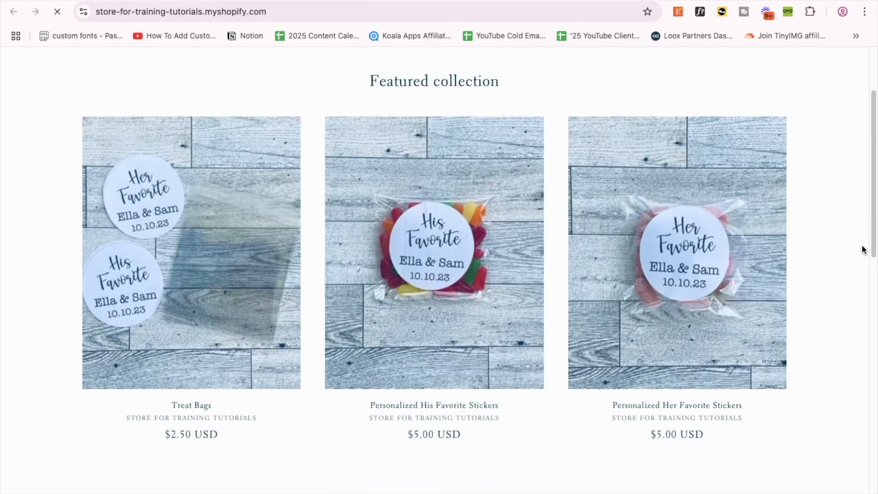
scroll(863, 250, up, 2)
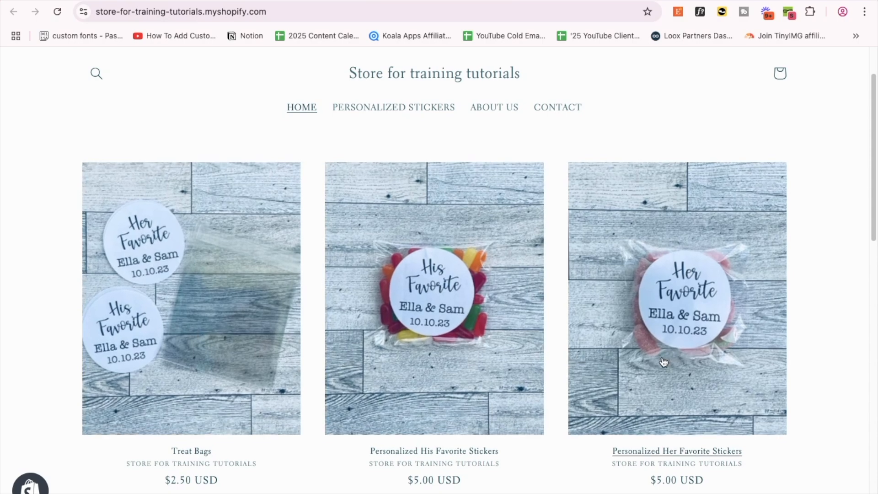
Step: From the storefront's featured products, open Personalized Her Favorite Stickers and check that the Single Unit and 10 Pack options are offered
click(673, 456)
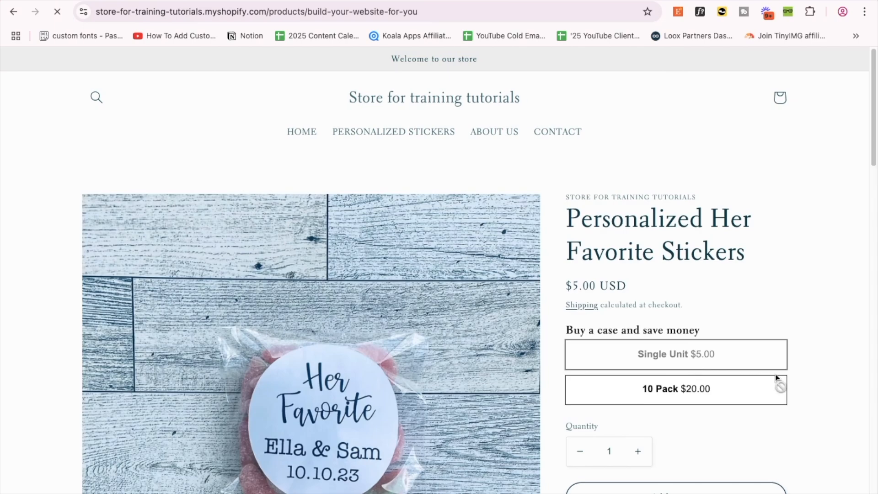
scroll(808, 385, down, 2)
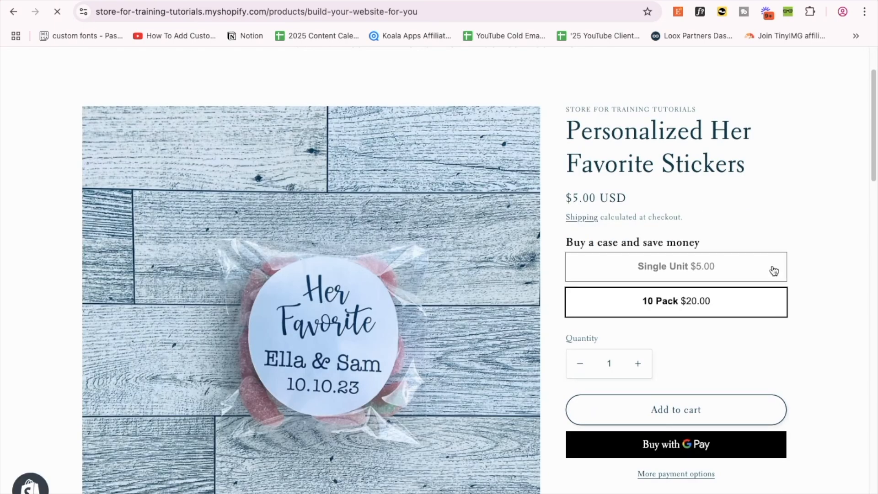
click(787, 302)
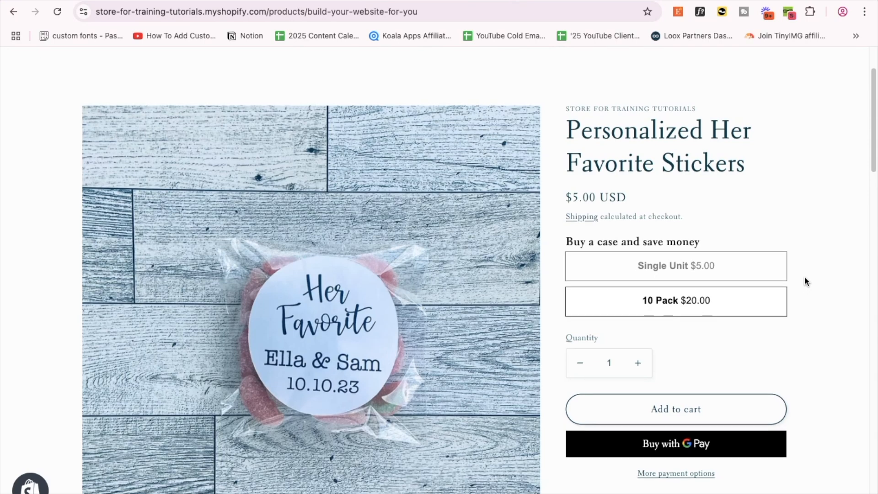
scroll(805, 277, down, 1)
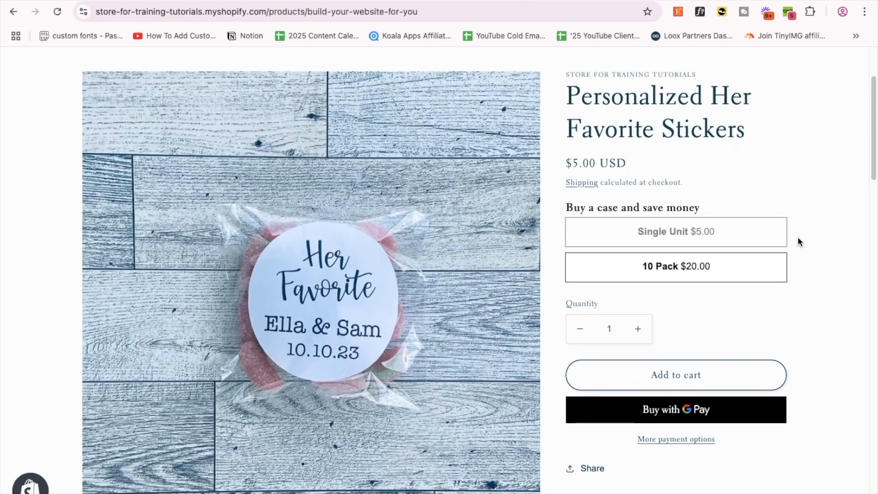
scroll(798, 237, up, 1)
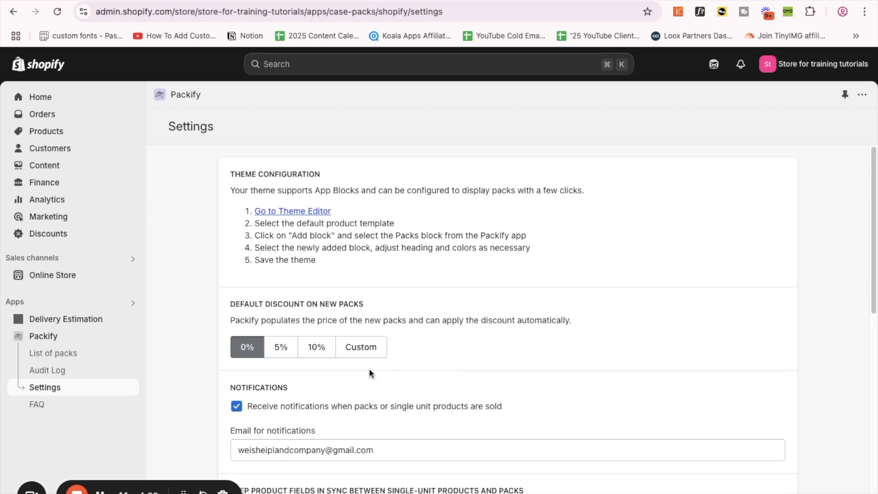
Step: In Packify's settings, try a custom default discount of 20% on new packs, and set it back to 0%
click(361, 348)
click(431, 347)
key(BackSpace)
key(BackSpace)
key(BackSpace)
key(BackSpace)
key(BackSpace)
text(20)
click(579, 350)
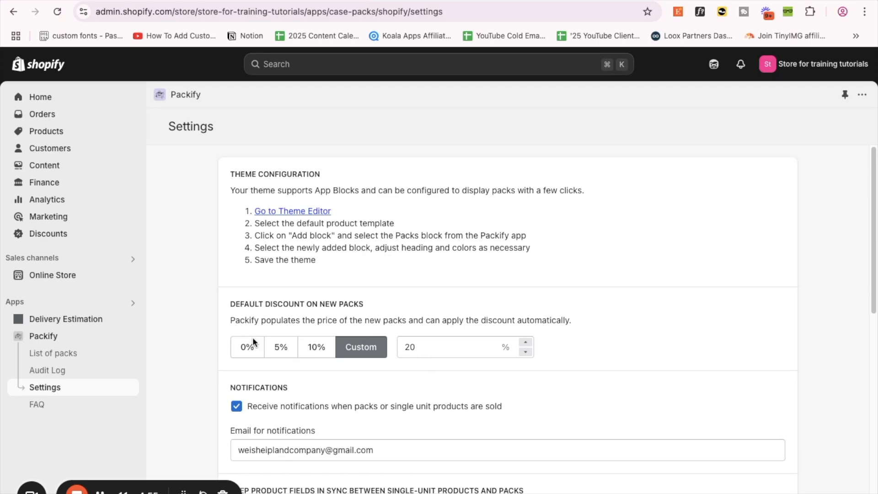
click(249, 348)
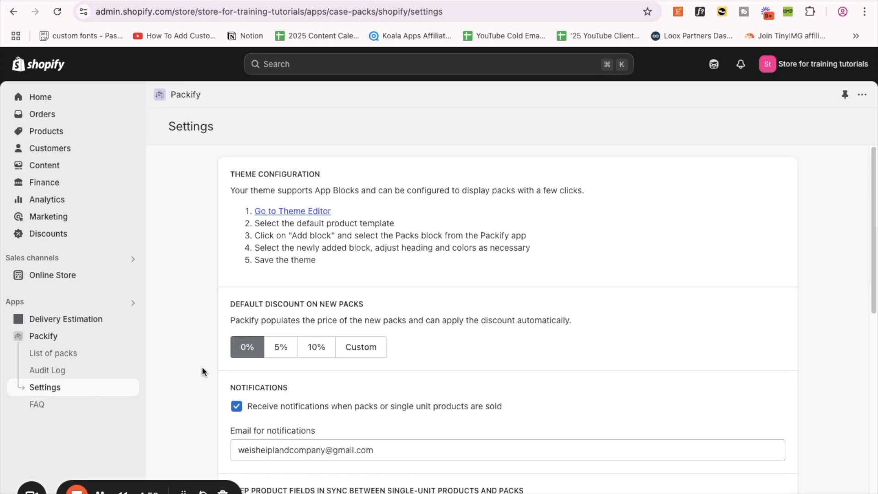
Step: Enable syncing of the images field between single-unit products and packs, and save the Packify settings
scroll(679, 349, down, 6)
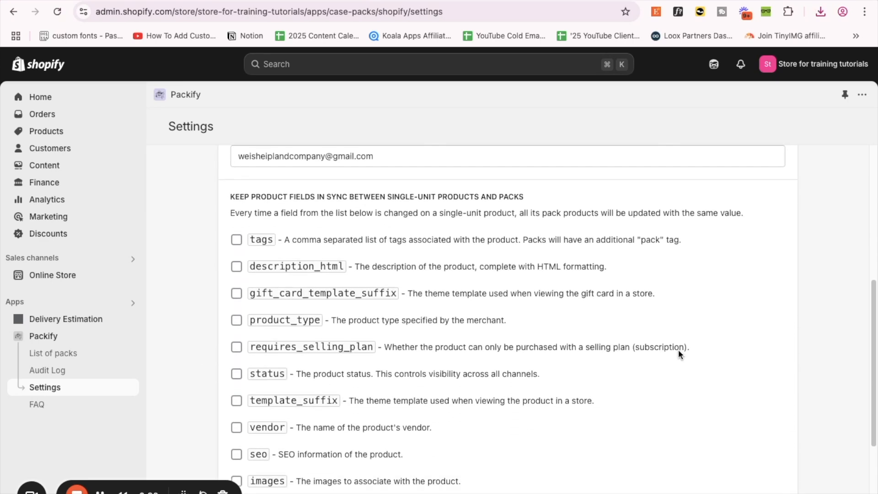
scroll(678, 355, down, 1)
scroll(679, 350, down, 1)
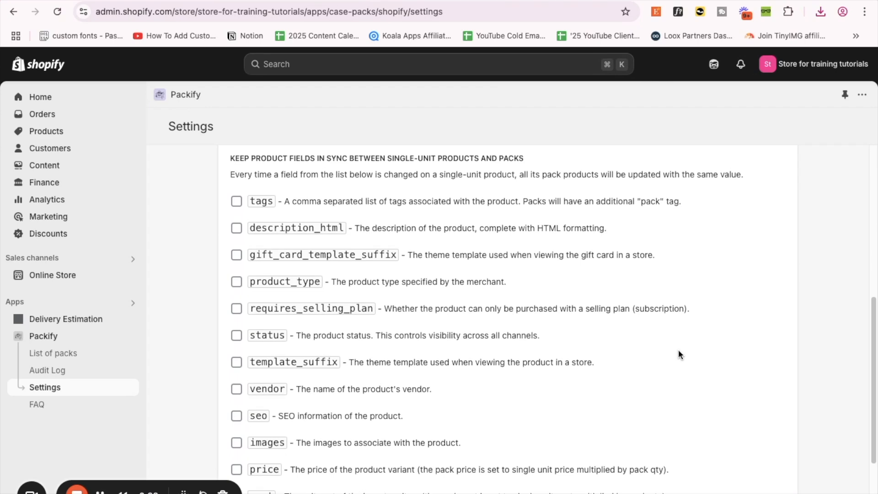
scroll(679, 351, up, 1)
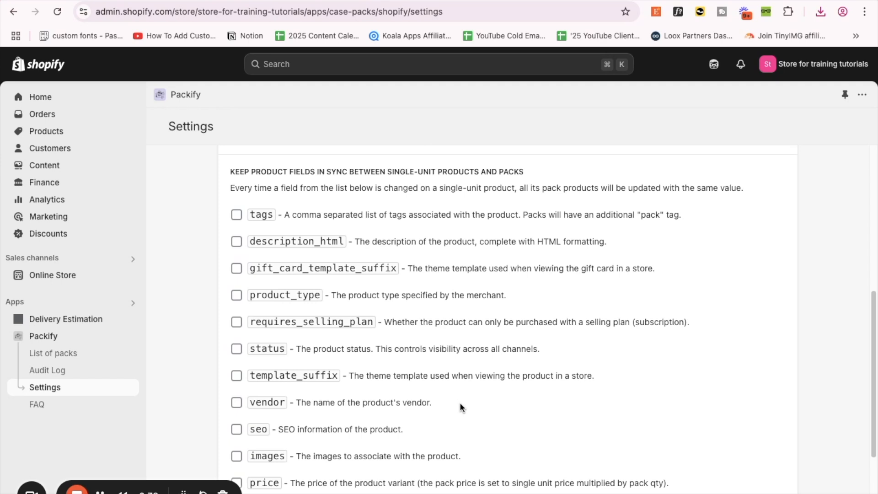
scroll(469, 388, down, 1)
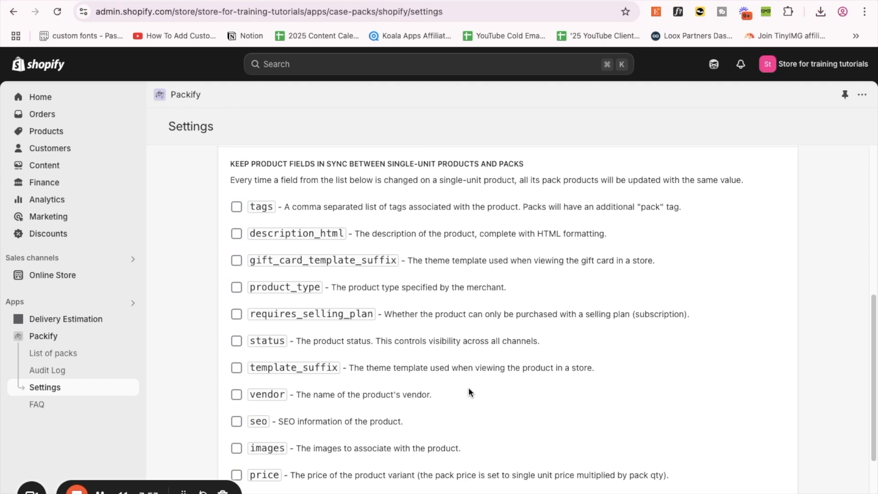
scroll(469, 389, down, 2)
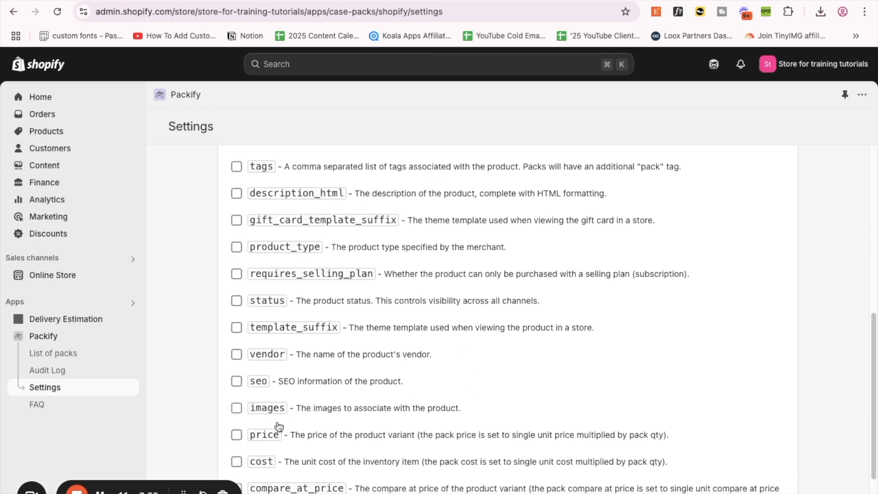
click(237, 408)
scroll(526, 393, down, 3)
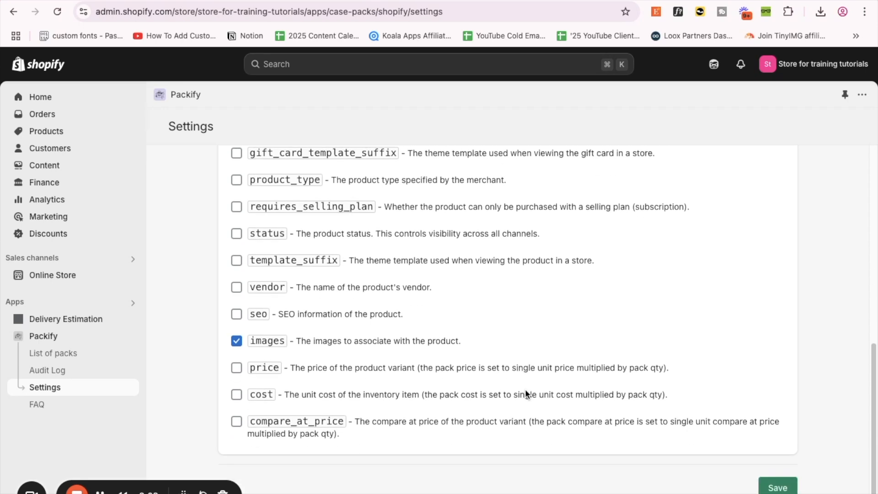
click(778, 468)
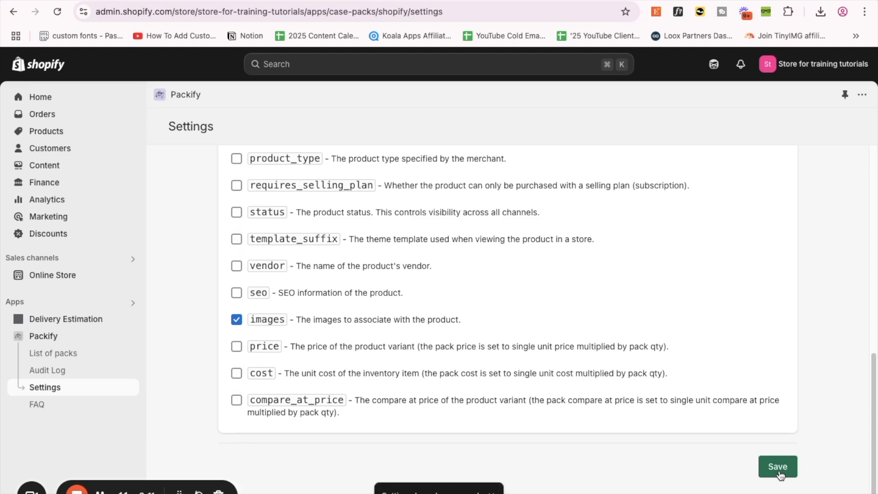
Step: Open the single-unit Personalized Her Favorite Stickers product in the admin and add the new_photo JPG to its media
scroll(207, 228, up, 2)
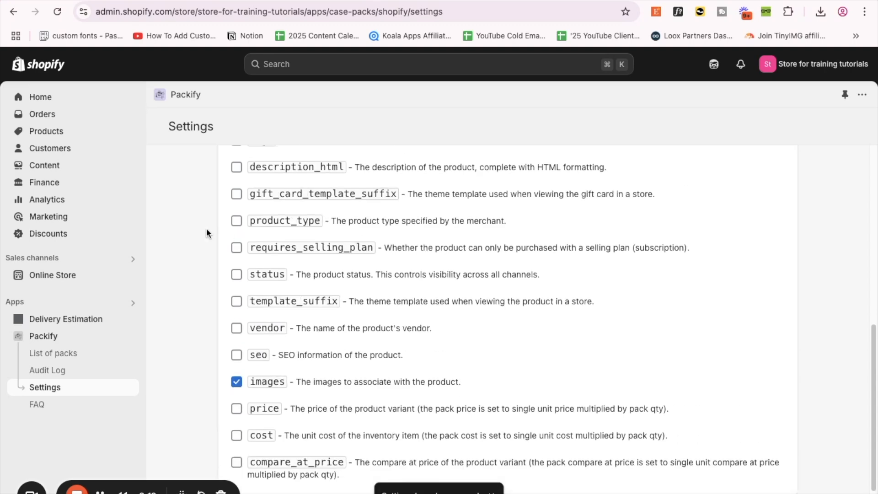
click(51, 132)
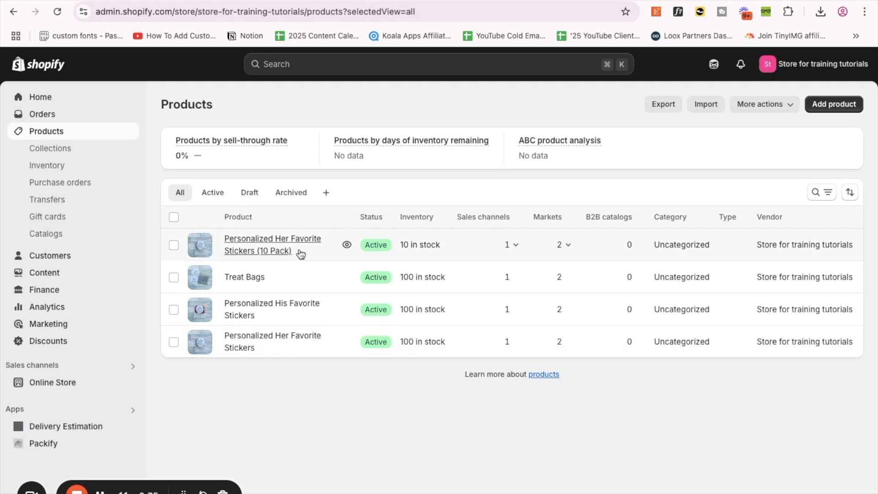
click(234, 344)
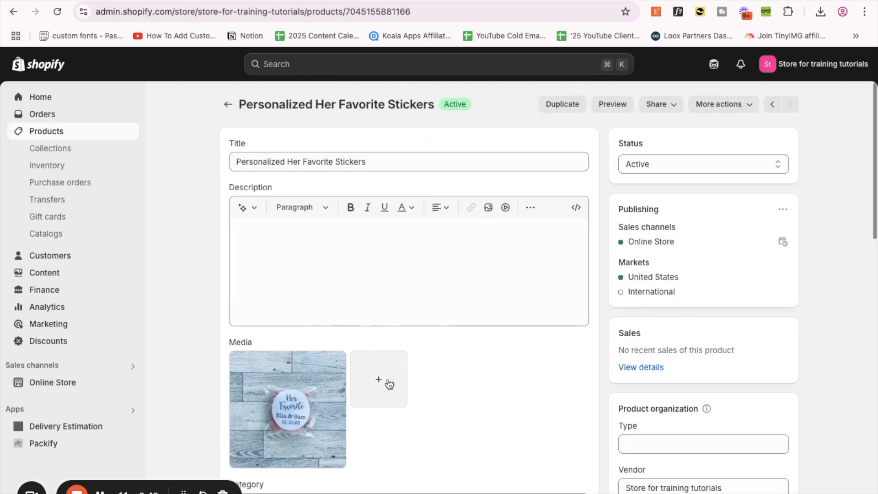
click(389, 383)
click(174, 293)
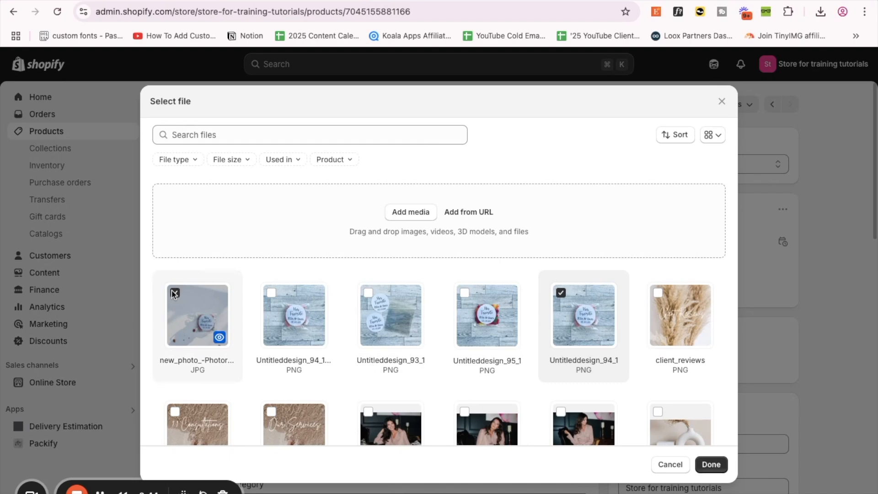
click(712, 465)
Step: Make the new photo the product's first image and remove the old wood-background image
drag(303, 417, 281, 422)
click(360, 361)
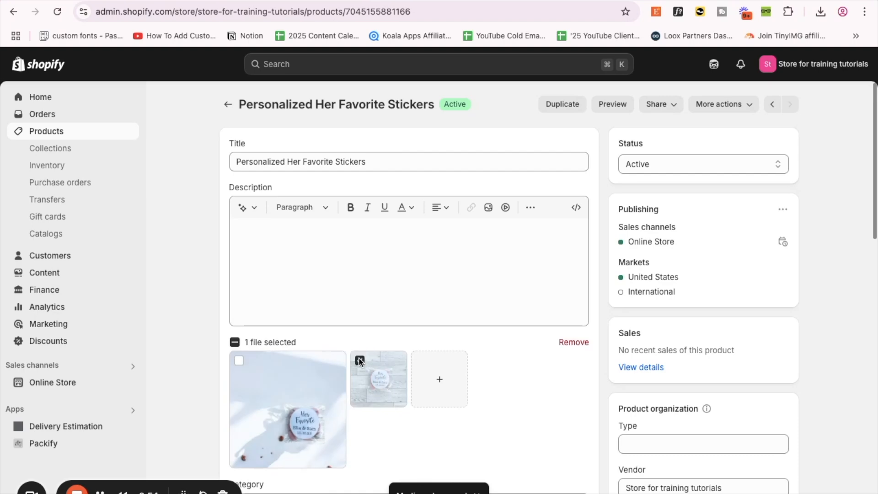
click(574, 342)
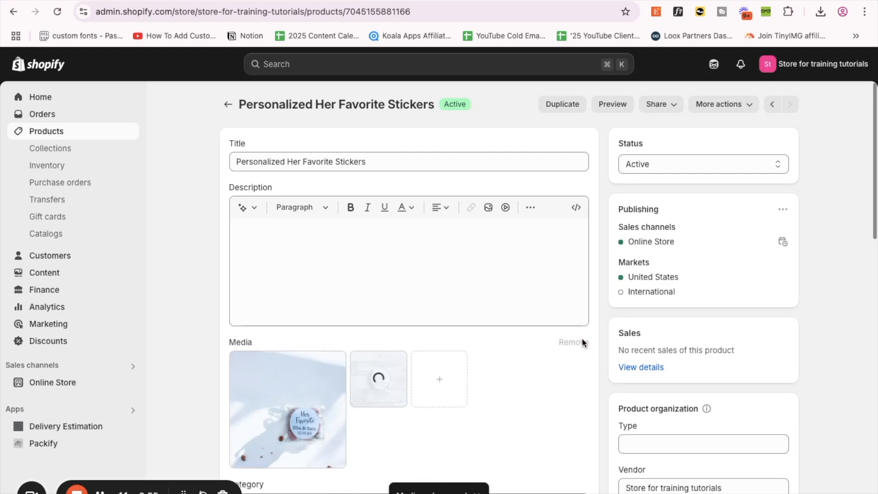
Step: Return to the product list and compare the thumbnails of the single-unit and 10 Pack Her Favorite Stickers
click(229, 106)
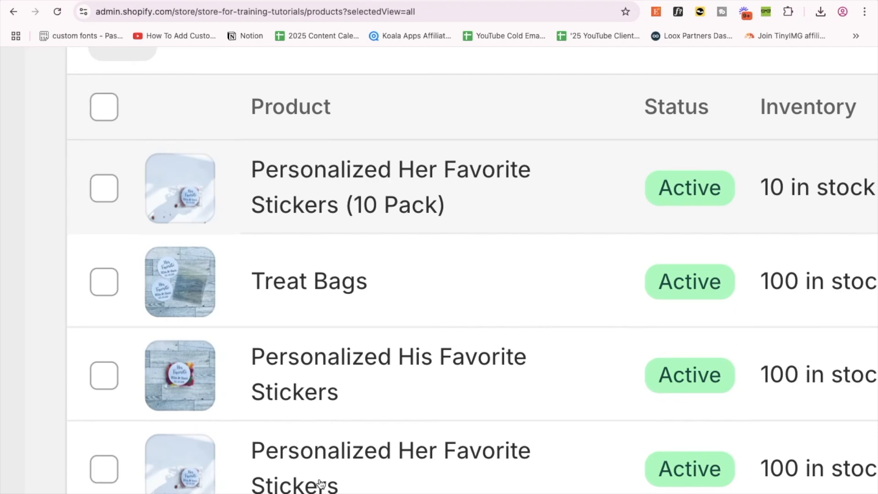
scroll(270, 476, down, 1)
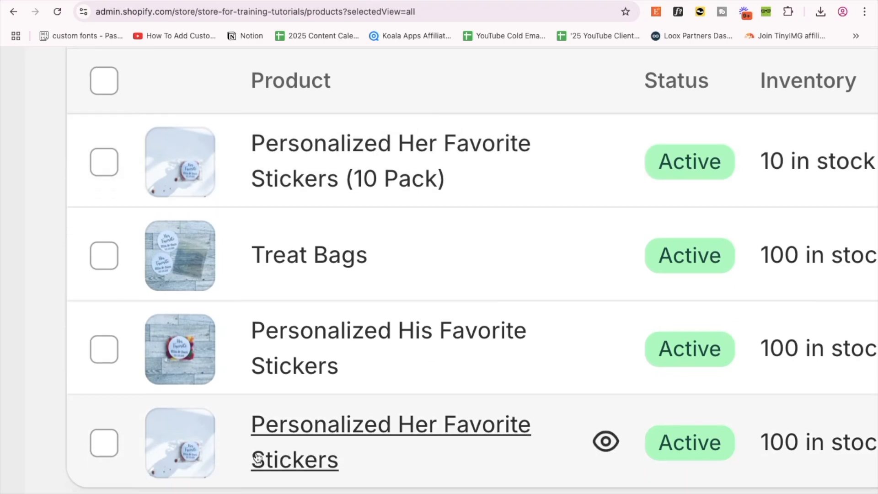